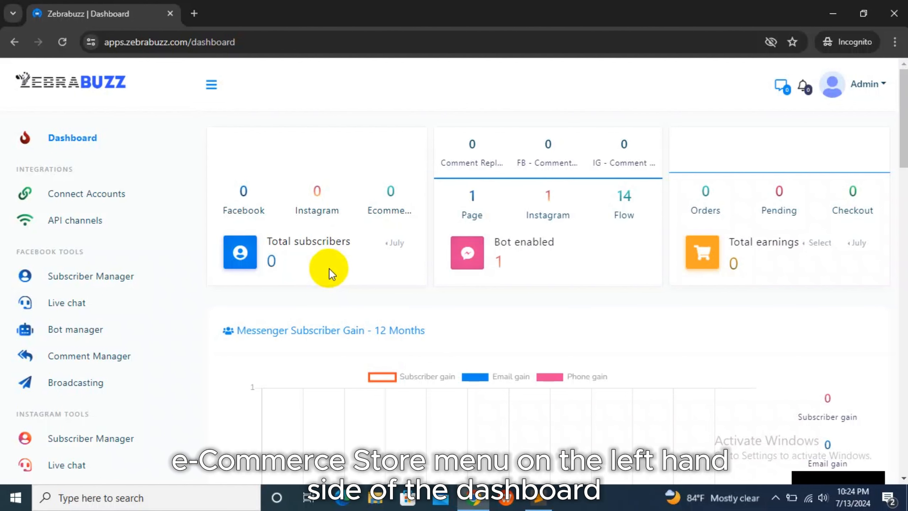
# Step: Open the ecommerce store section and start a new store
pyautogui.scroll(-3, 96, 305)
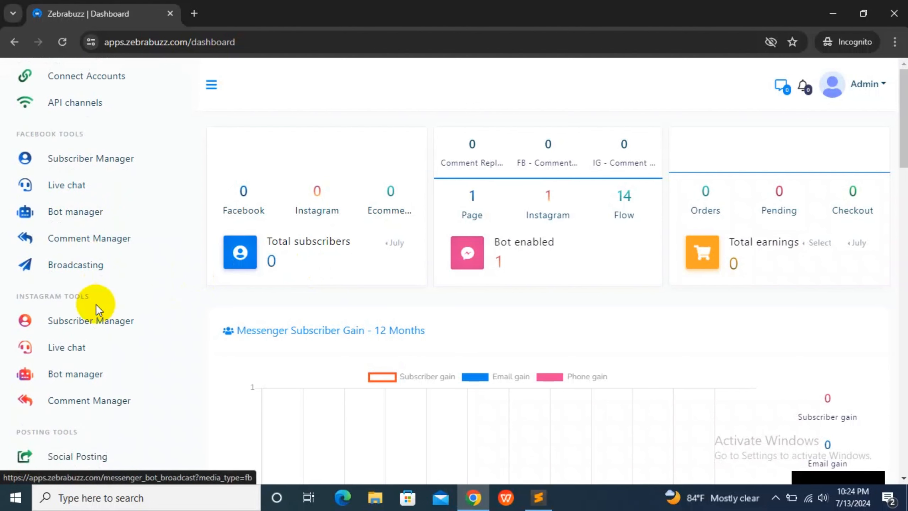
pyautogui.scroll(-2, 80, 403)
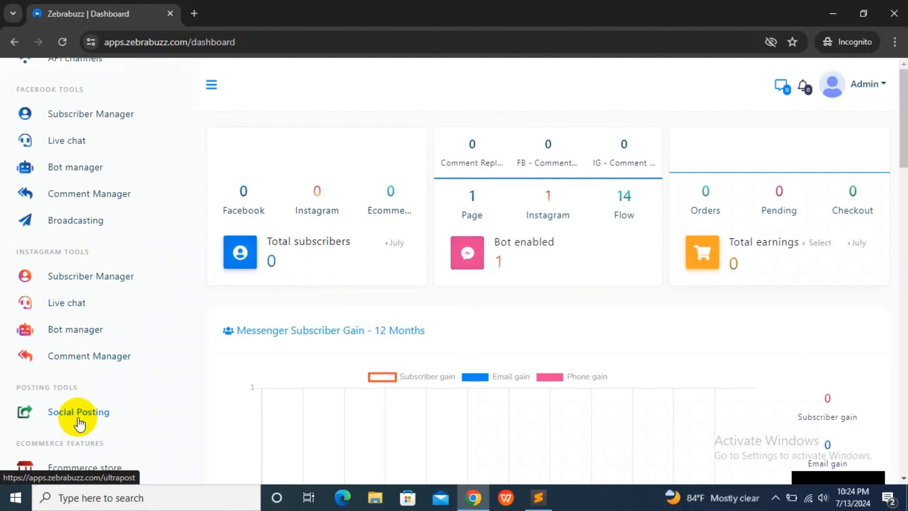
pyautogui.click(121, 469)
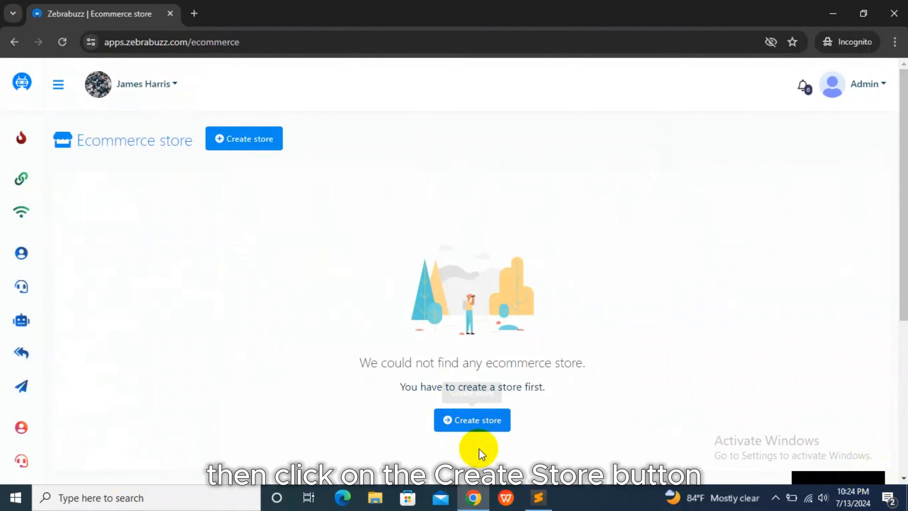
pyautogui.click(462, 424)
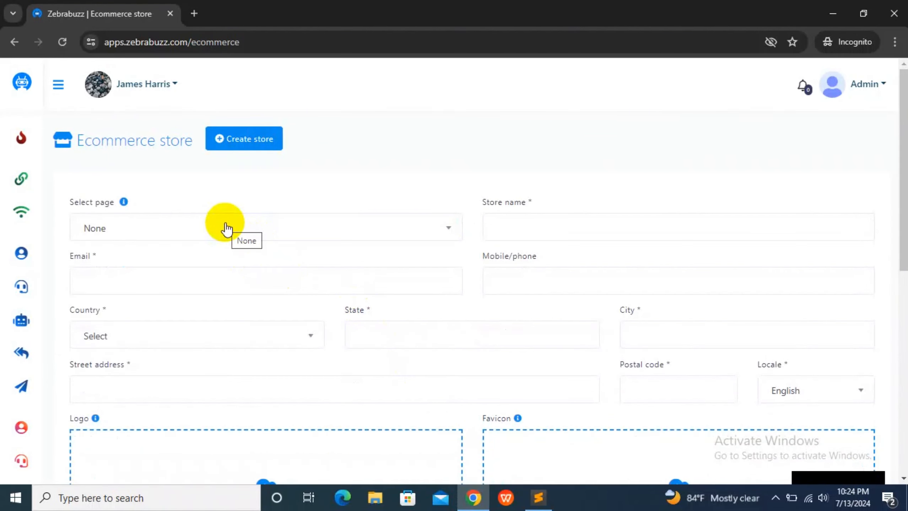
# Step: Leave the store's page selection at None, name the store "Test store" and enter its contact e-mail
pyautogui.click(239, 234)
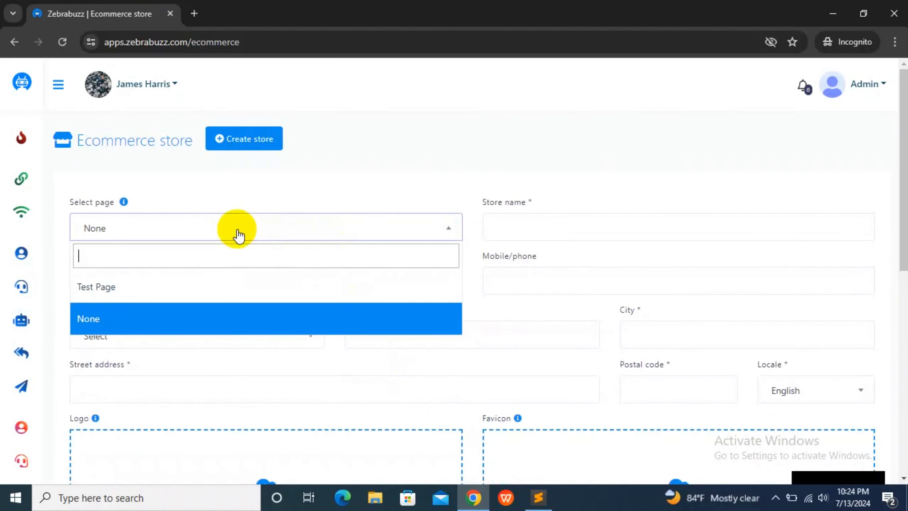
pyautogui.click(187, 231)
pyautogui.click(531, 225)
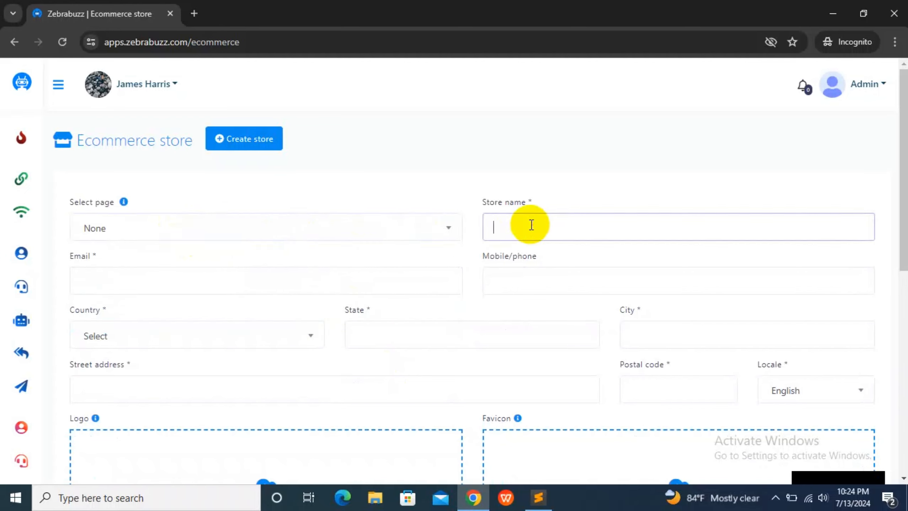
pyautogui.write('Test store')
pyautogui.click(317, 276)
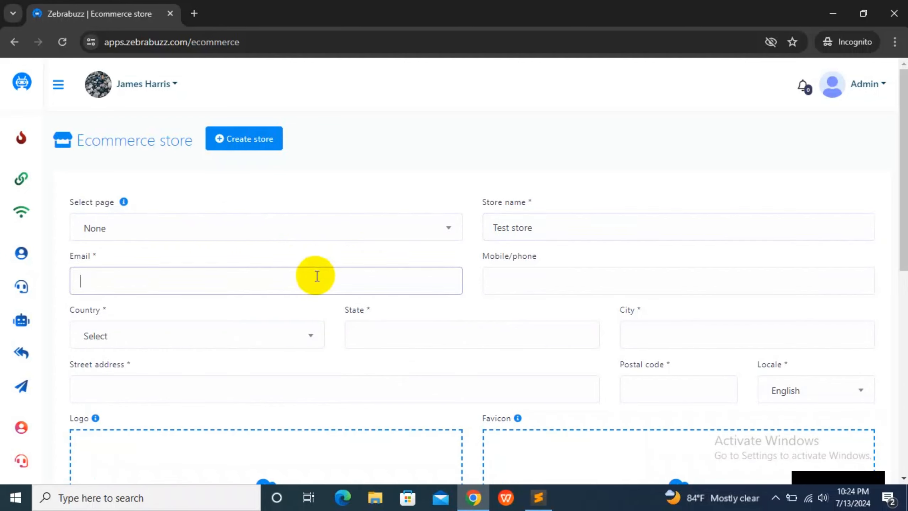
pyautogui.write('test@gmail.com')
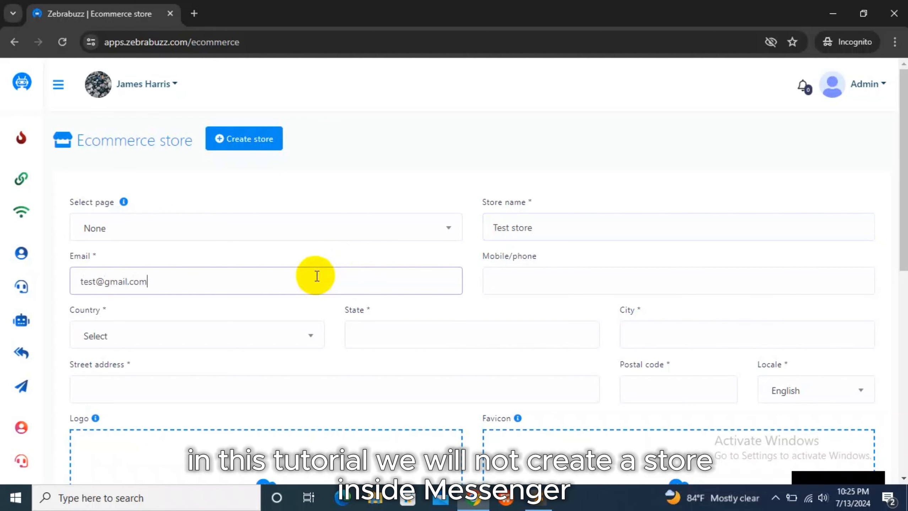
pyautogui.click(511, 269)
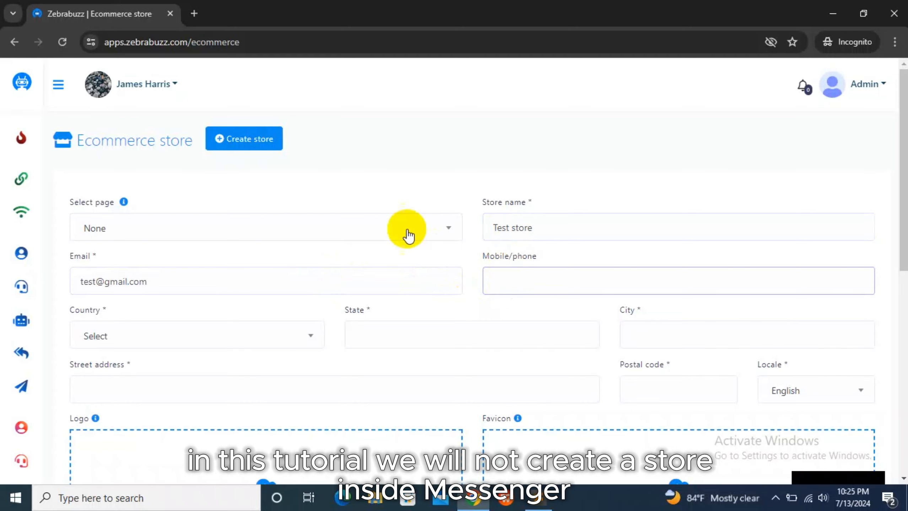
# Step: Set the store's country to United States
pyautogui.scroll(-3, 241, 229)
pyautogui.click(187, 207)
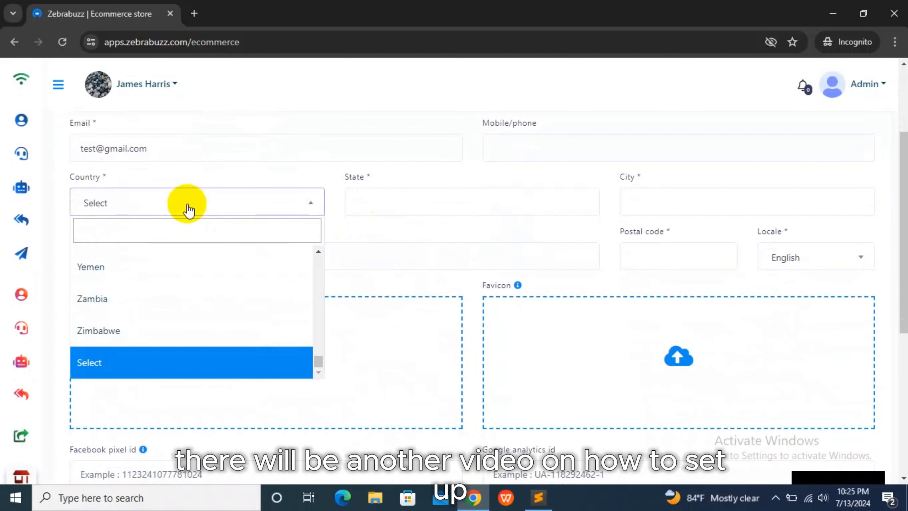
pyautogui.write('l')
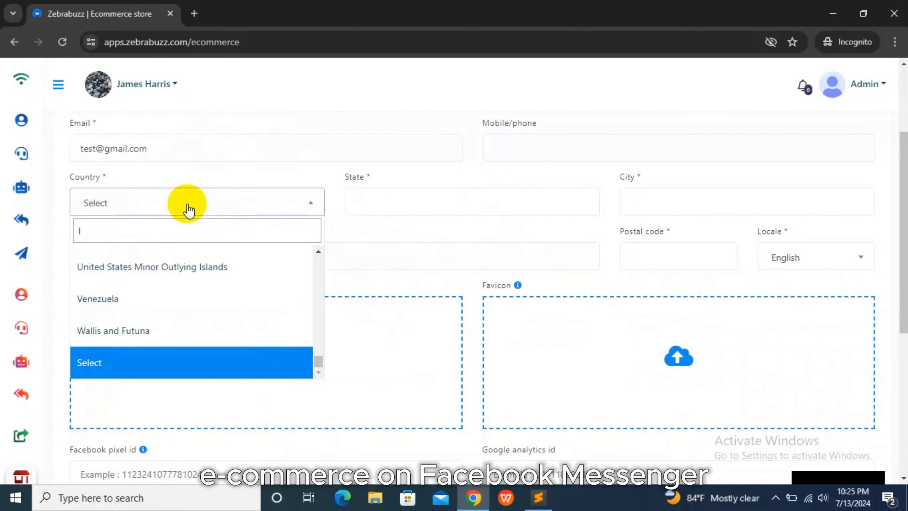
pyautogui.press('BackSpace')
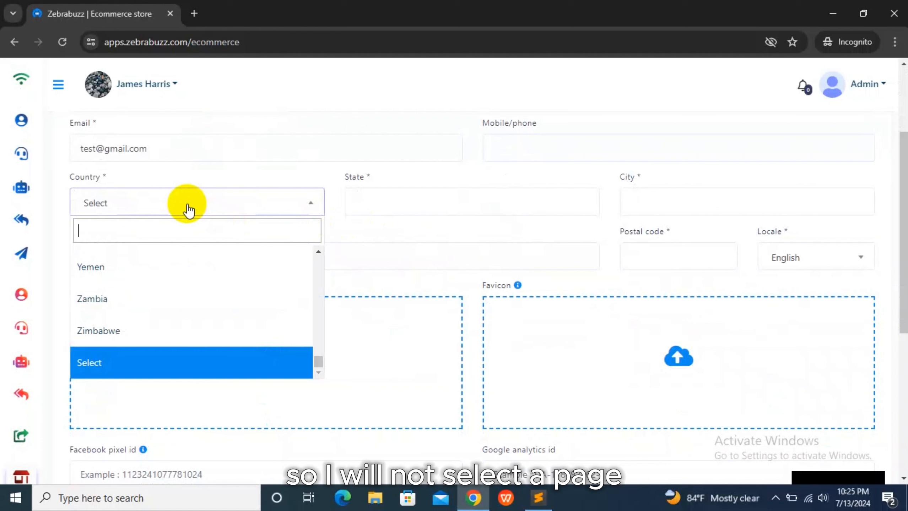
pyautogui.write('eng')
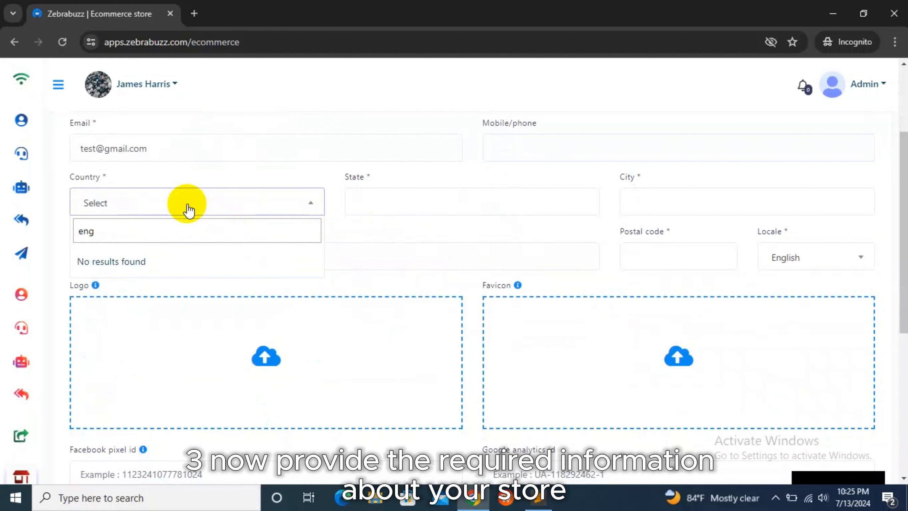
pyautogui.press('BackSpace')
pyautogui.press('BackSpace')
pyautogui.press('BackSpace')
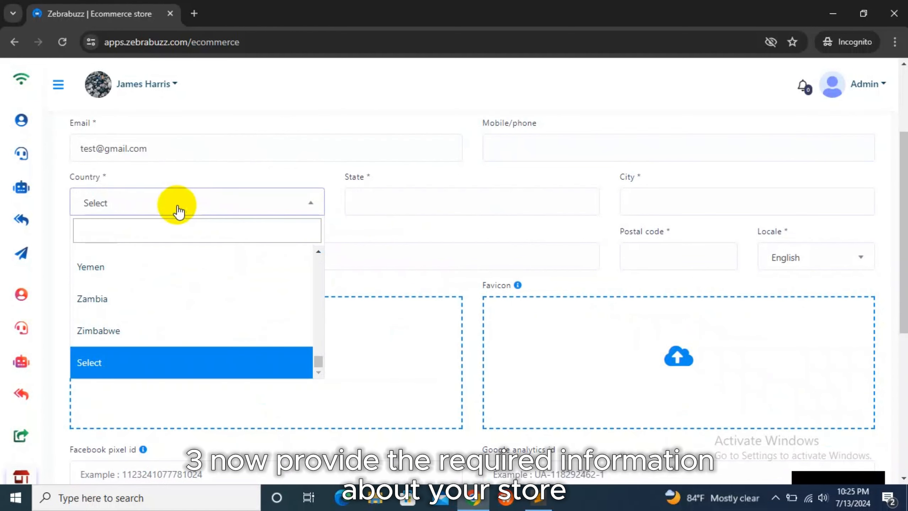
pyautogui.write('united stat')
pyautogui.click(118, 259)
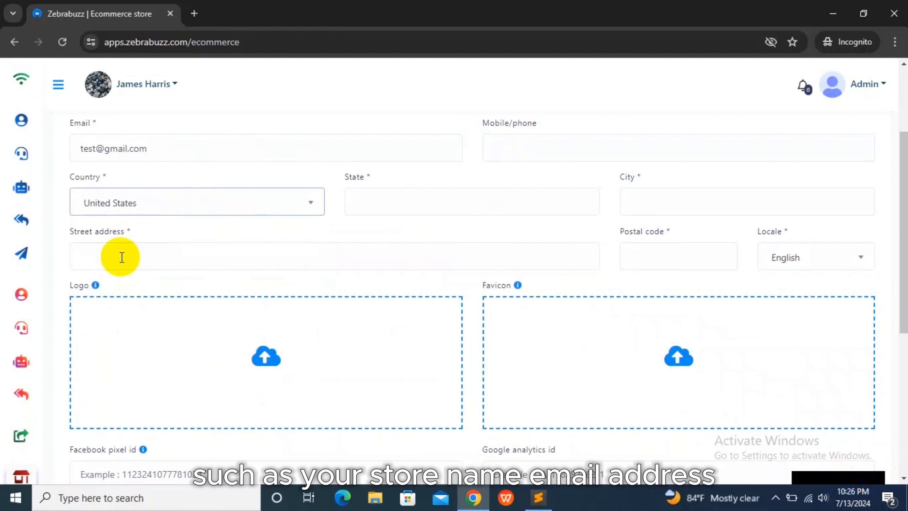
# Step: Enter "manchester" as the store's state
pyautogui.click(384, 199)
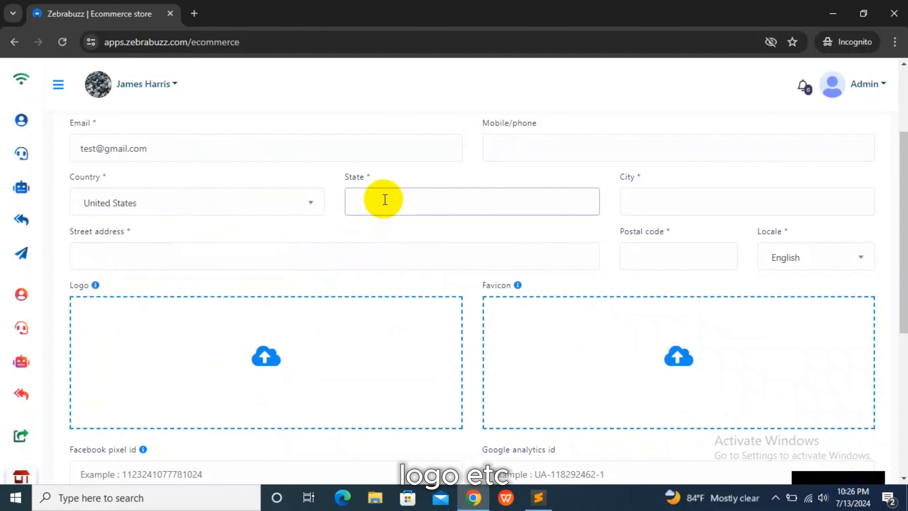
pyautogui.write('tes')
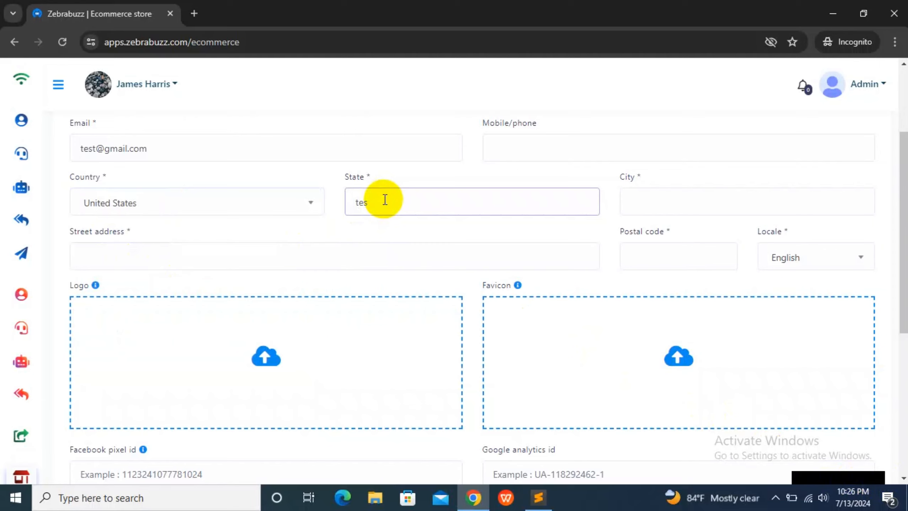
pyautogui.write('manchester')
pyautogui.click(388, 201)
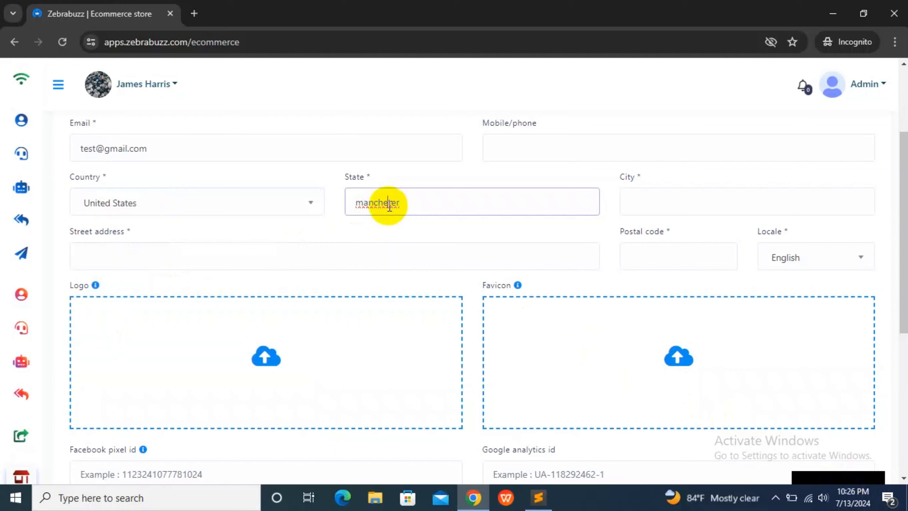
pyautogui.write('s')
# Step: Copy the state value "manchester" into the store's city field
pyautogui.click(632, 201)
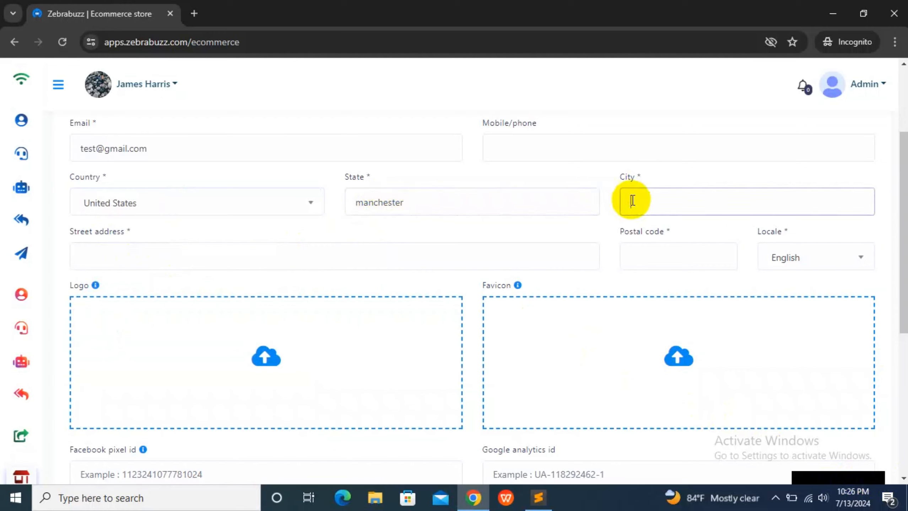
pyautogui.moveTo(522, 211); pyautogui.dragTo(340, 203)
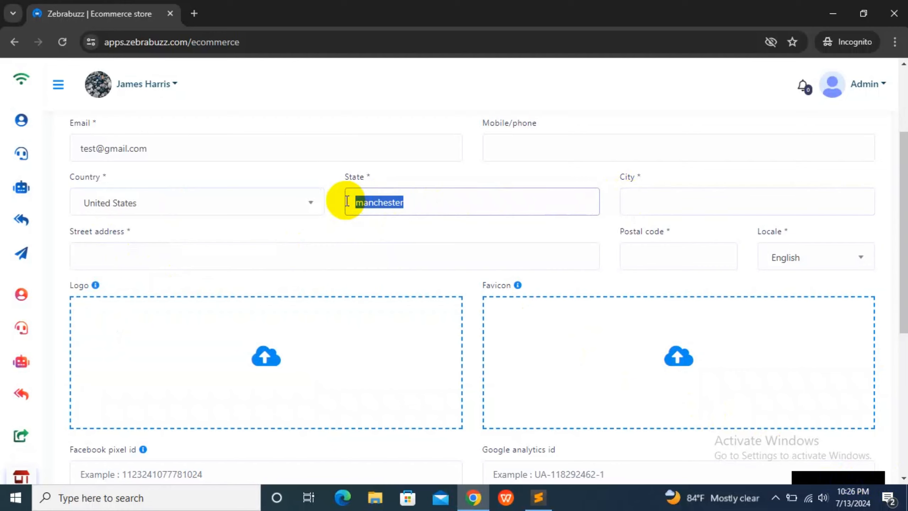
pyautogui.hotkey('ctrl', 'c')
pyautogui.click(657, 188)
pyautogui.hotkey('ctrl', 'v')
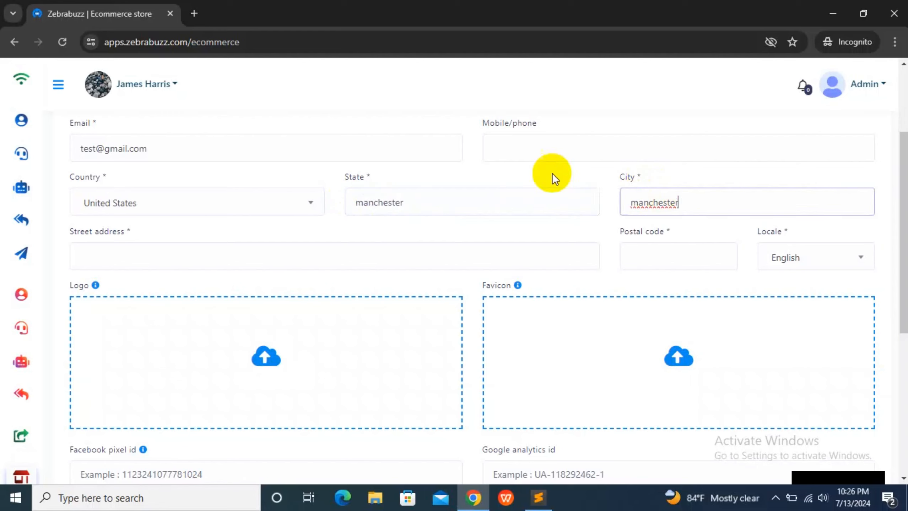
# Step: Fill in the store's street address and postal code
pyautogui.click(174, 259)
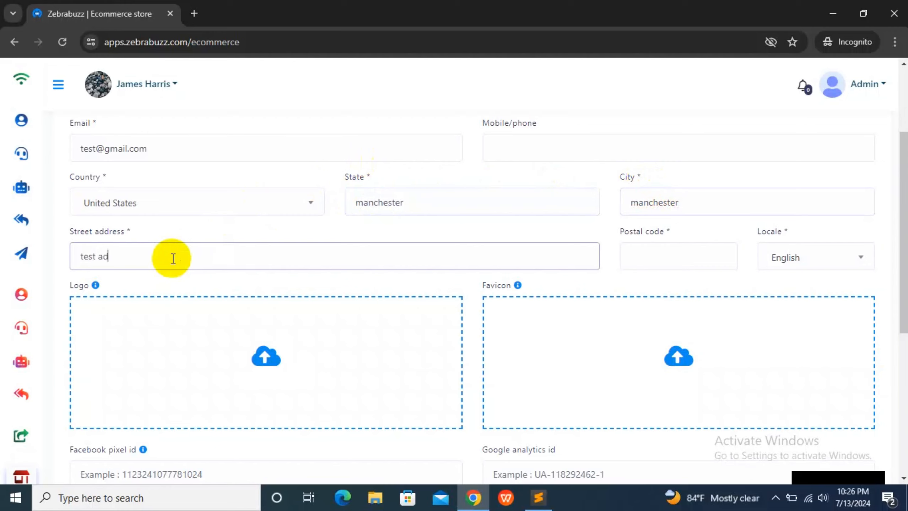
pyautogui.write('test adress')
pyautogui.click(645, 259)
pyautogui.write('44444')
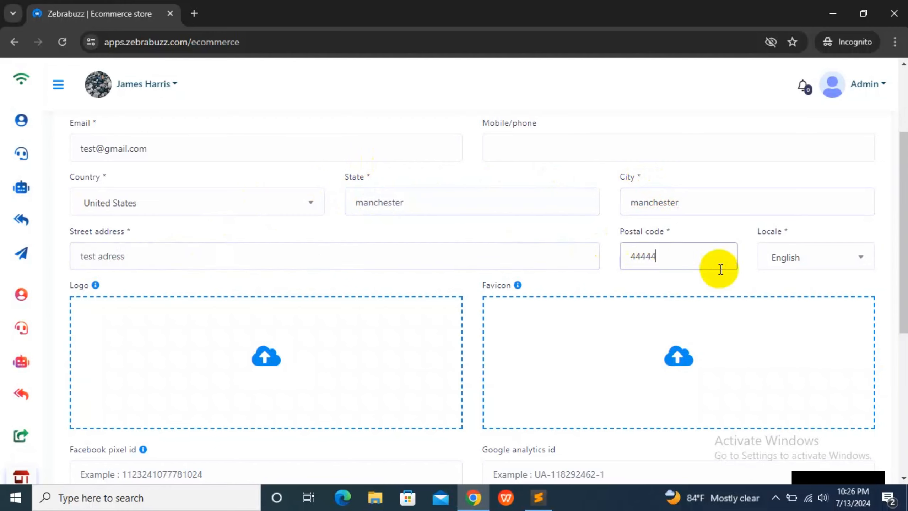
# Step: Create the store with status Online, leaving the logo, favicon and tracking IDs empty
pyautogui.scroll(-2, 232, 235)
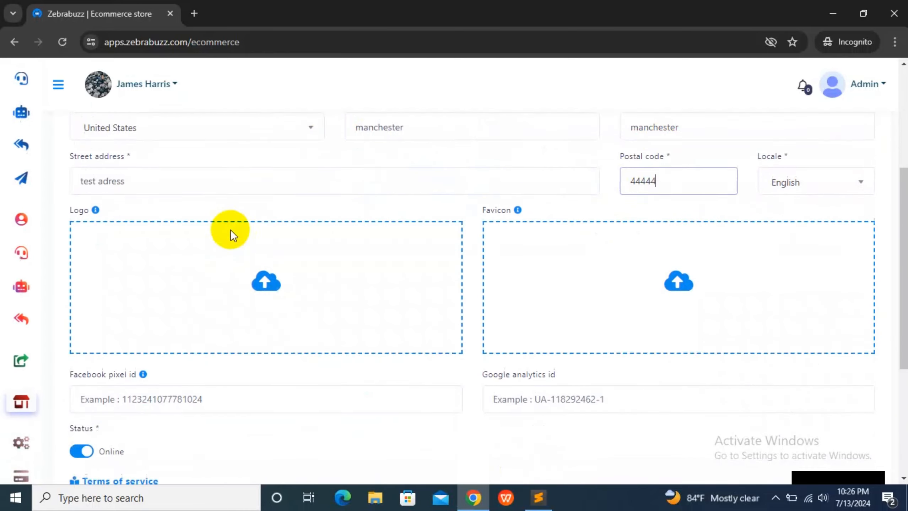
pyautogui.scroll(-2, 230, 232)
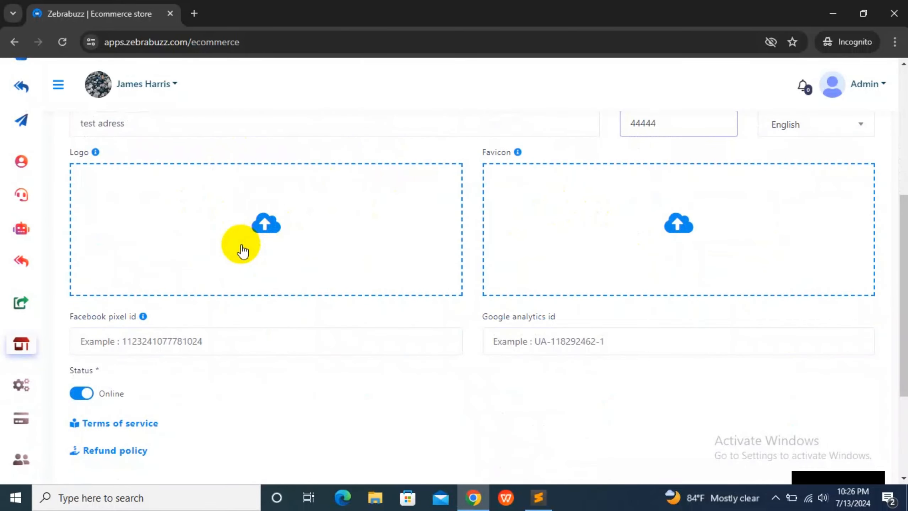
pyautogui.scroll(-2, 242, 251)
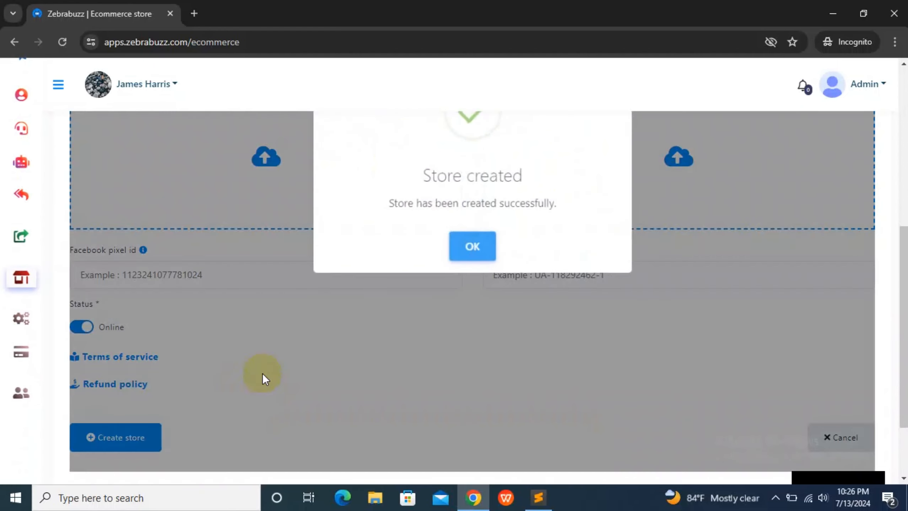
pyautogui.click(470, 245)
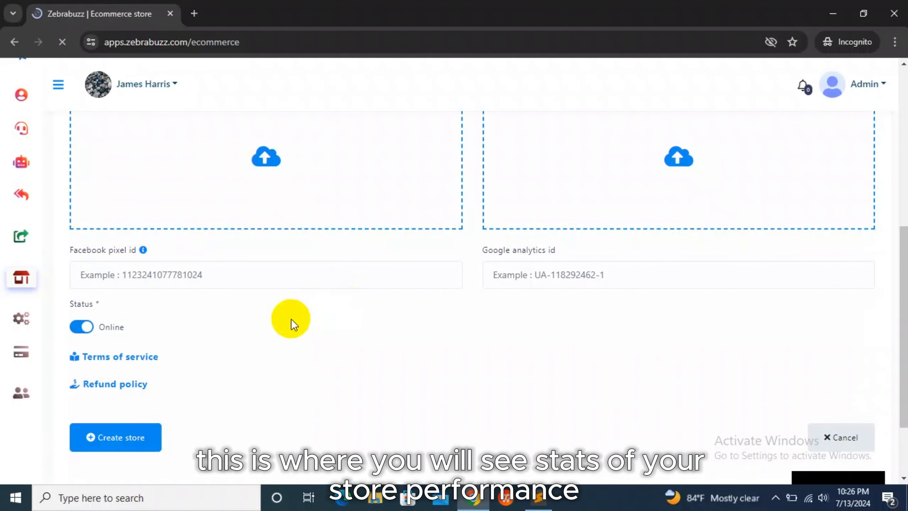
# Step: View the public storefront of Test store from its dashboard and return to the store administration
pyautogui.scroll(7, 290, 319)
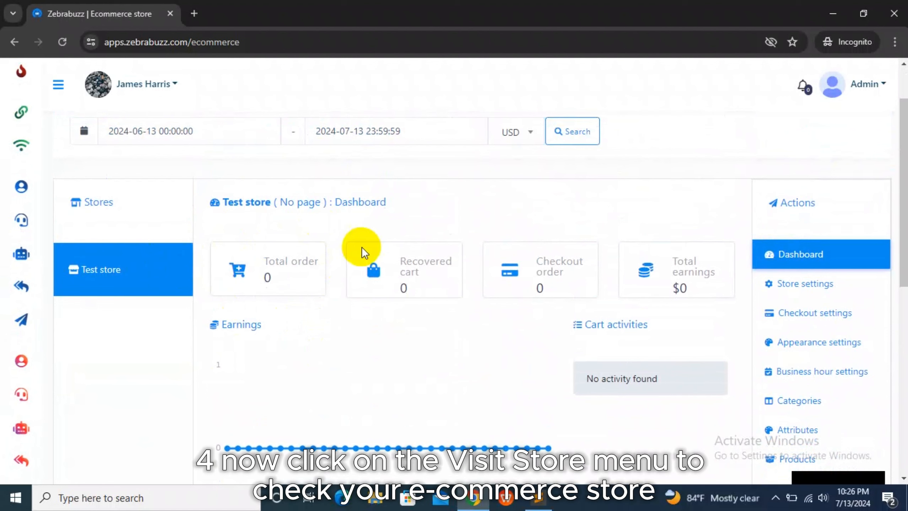
pyautogui.scroll(-4, 516, 249)
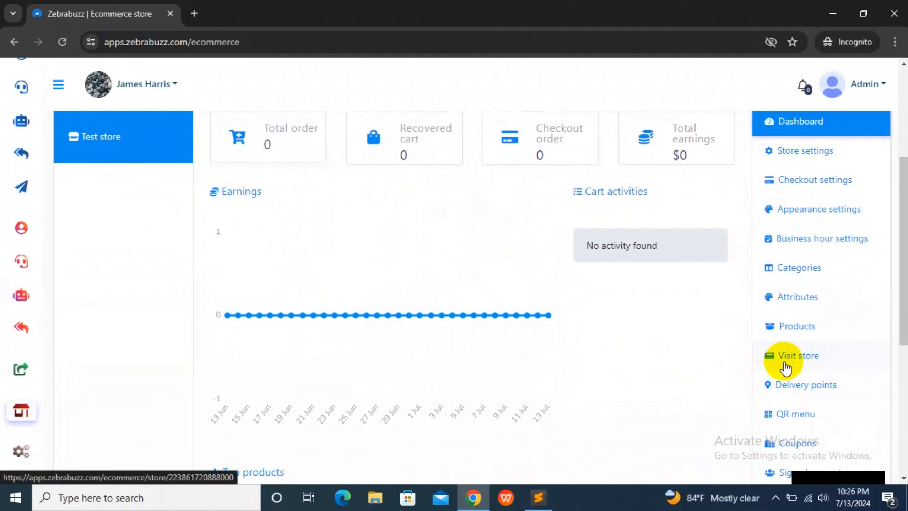
pyautogui.click(786, 368)
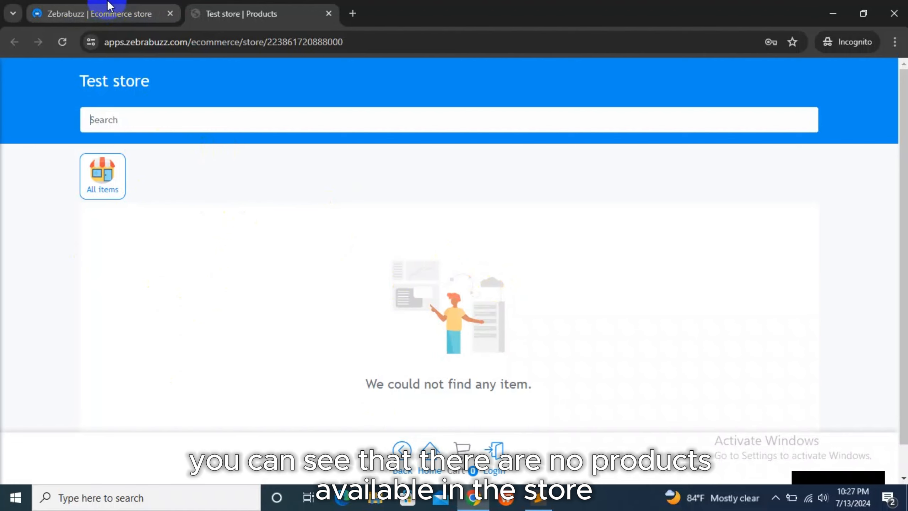
pyautogui.click(101, 11)
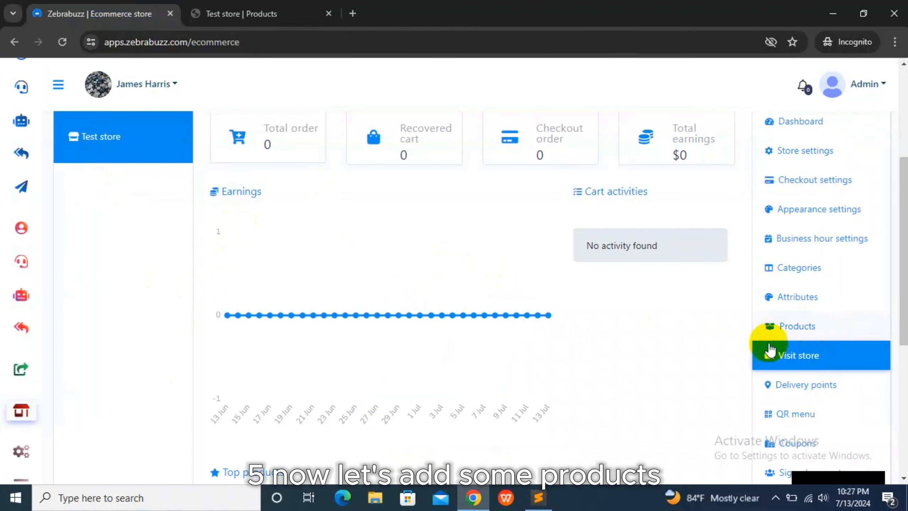
# Step: Start a new product in Test store named Pizza with an original price of $20 and a sell price of $18
pyautogui.click(797, 333)
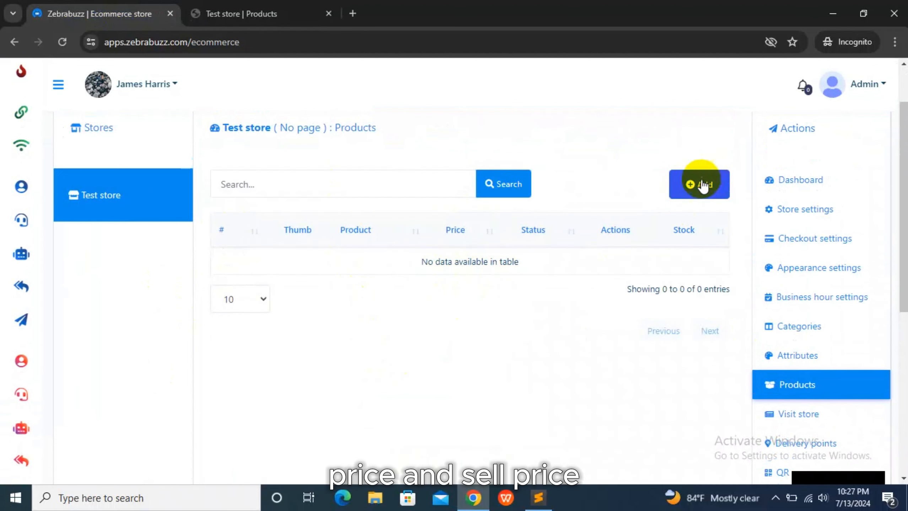
pyautogui.click(698, 190)
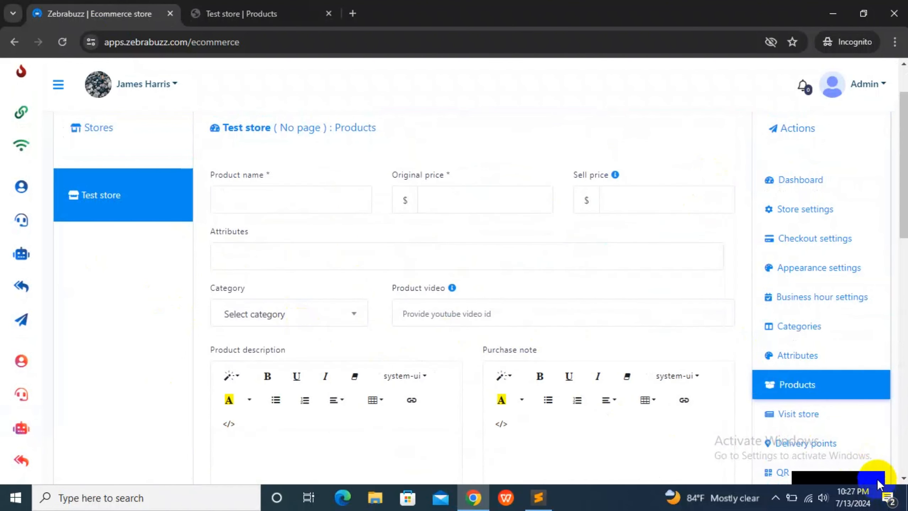
pyautogui.click(305, 200)
pyautogui.write('Pizza')
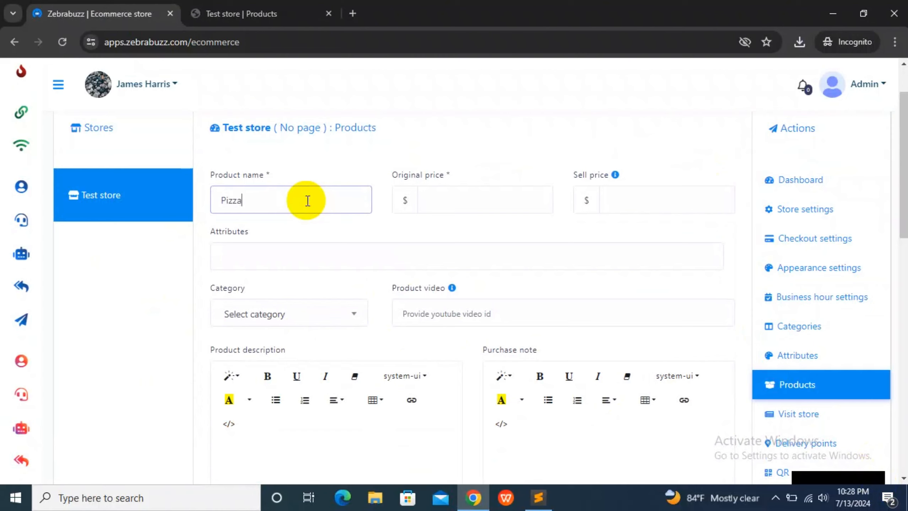
pyautogui.click(448, 197)
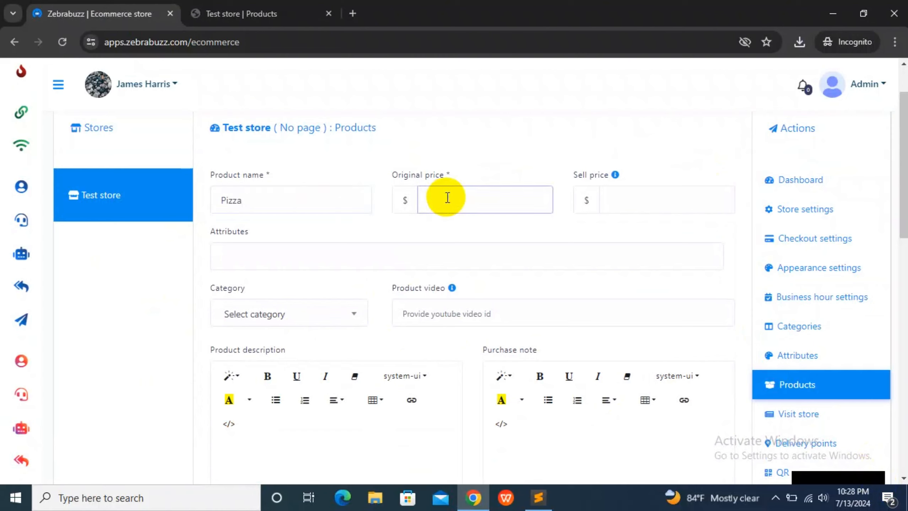
pyautogui.write('20')
pyautogui.click(626, 200)
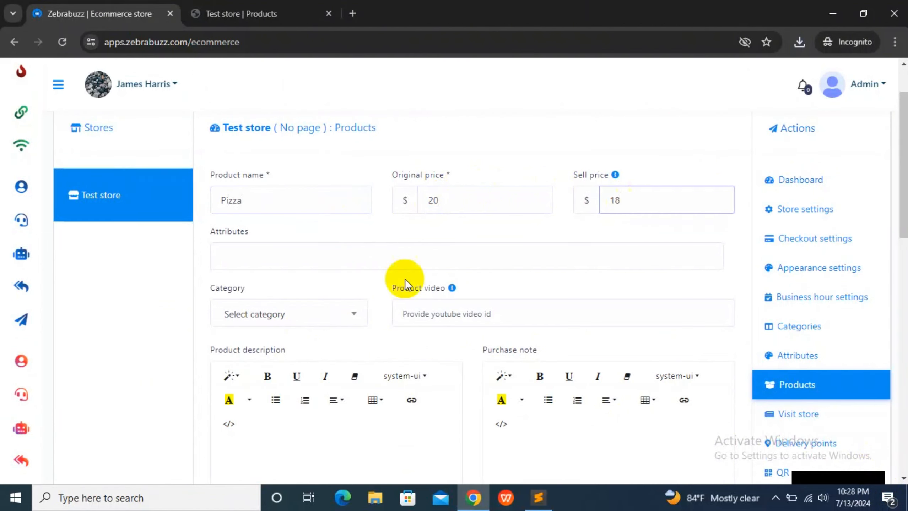
# Step: Check which attributes and categories are available for the Pizza product, leaving both unset
pyautogui.click(227, 262)
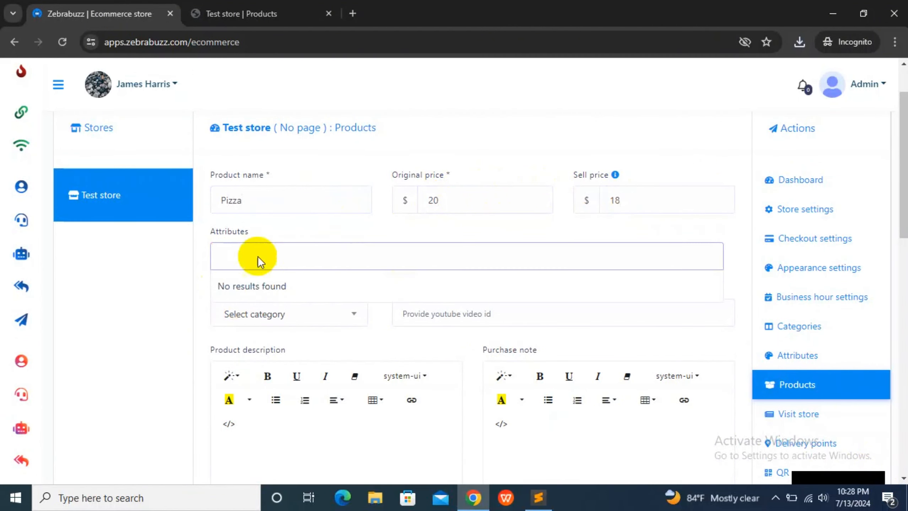
pyautogui.click(260, 223)
pyautogui.scroll(-1, 256, 226)
pyautogui.scroll(-1, 256, 226)
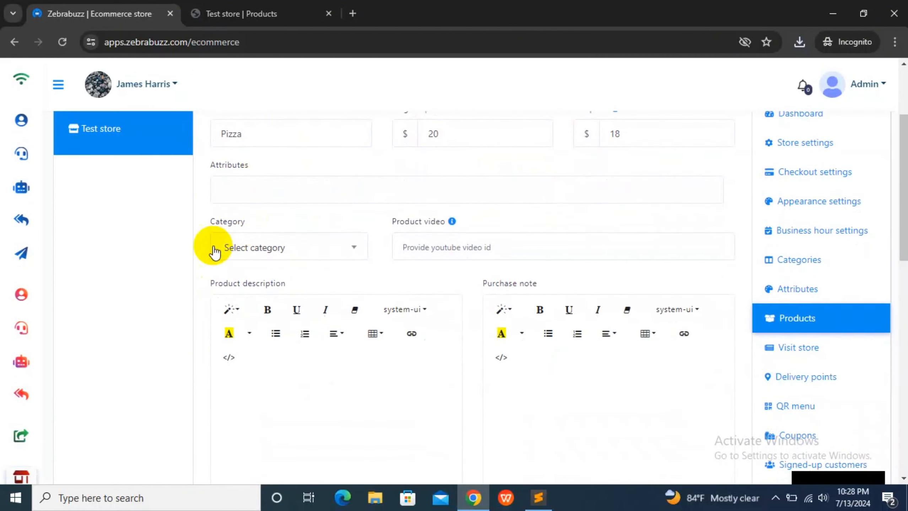
pyautogui.click(255, 251)
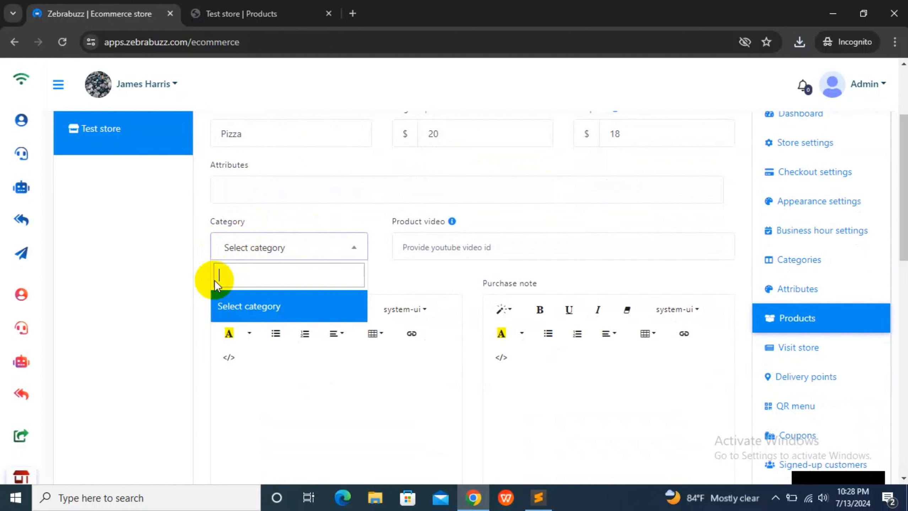
pyautogui.click(287, 250)
pyautogui.scroll(-2, 265, 248)
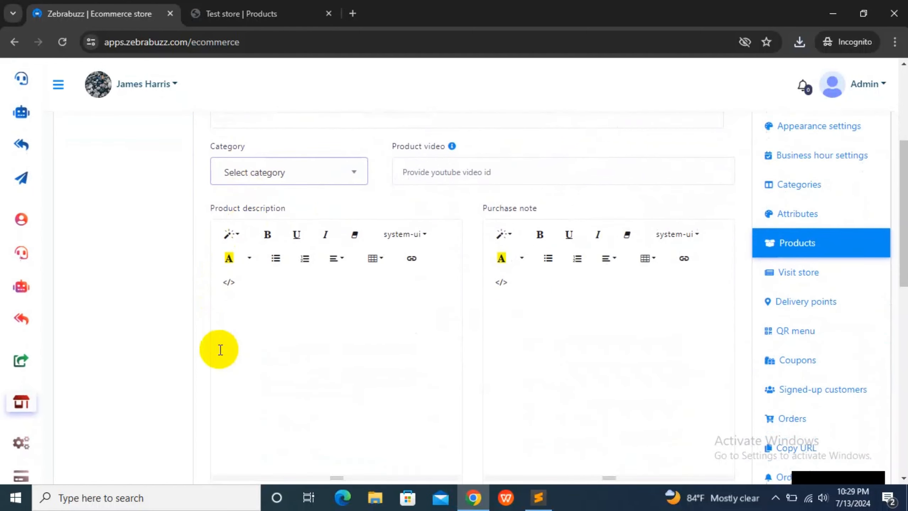
# Step: Upload the image pizza-recipe-1 from Documents as both the thumbnail and the featured image of the product
pyautogui.scroll(-8, 223, 350)
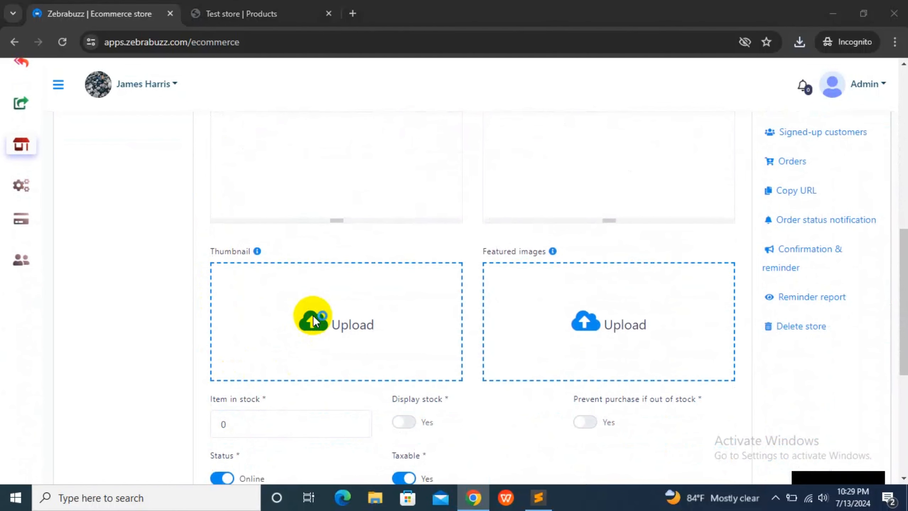
pyautogui.click(313, 316)
pyautogui.click(184, 145)
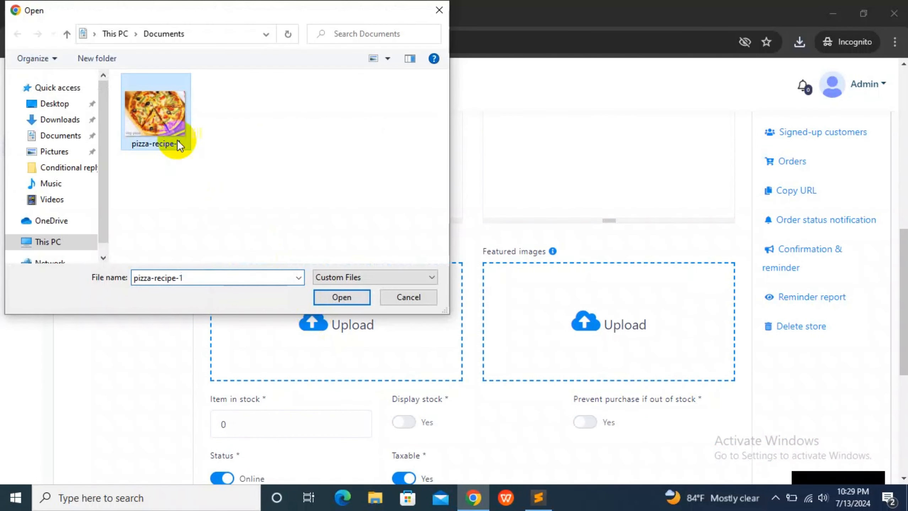
pyautogui.click(336, 297)
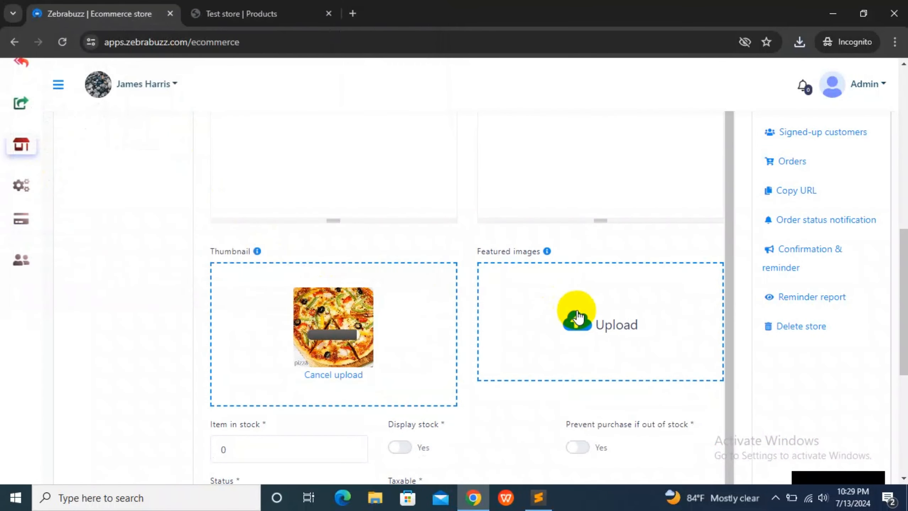
pyautogui.click(203, 146)
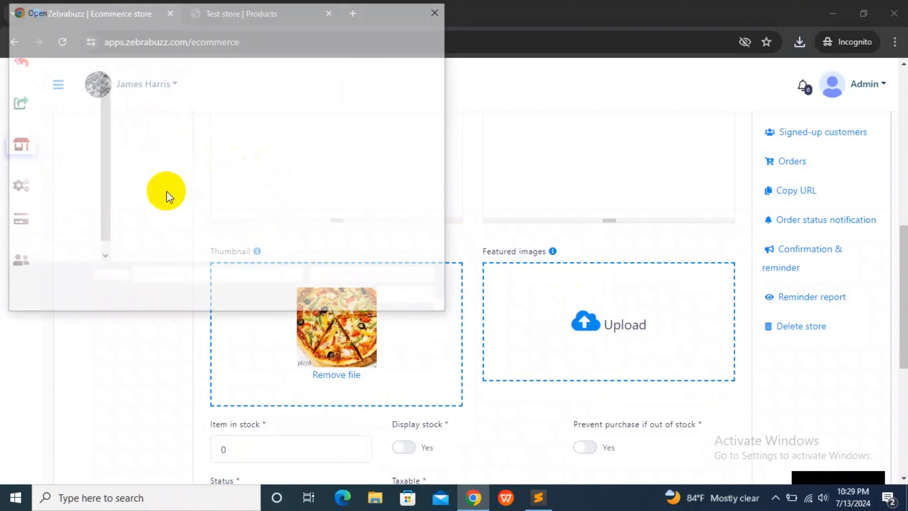
pyautogui.click(158, 141)
pyautogui.click(315, 296)
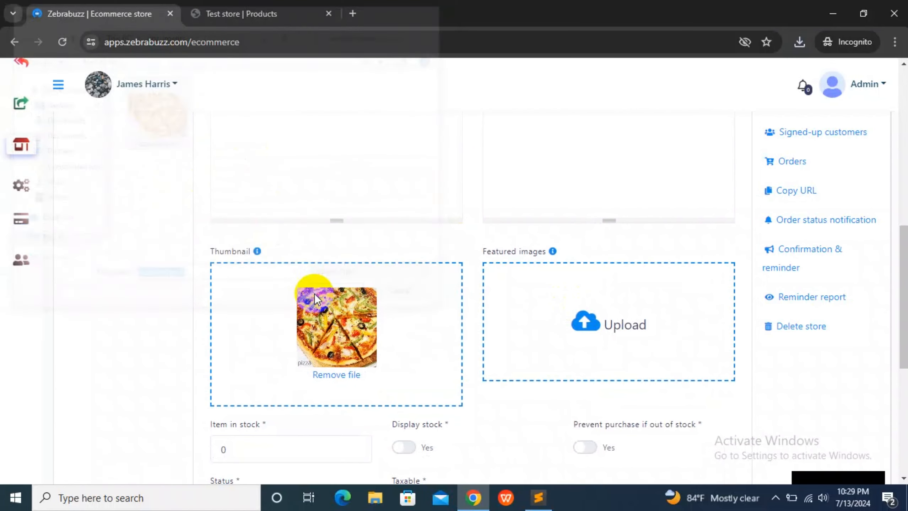
# Step: Save the Pizza product, keeping 0 items in stock, status Online and Taxable set to Yes
pyautogui.scroll(-4, 187, 225)
pyautogui.click(247, 314)
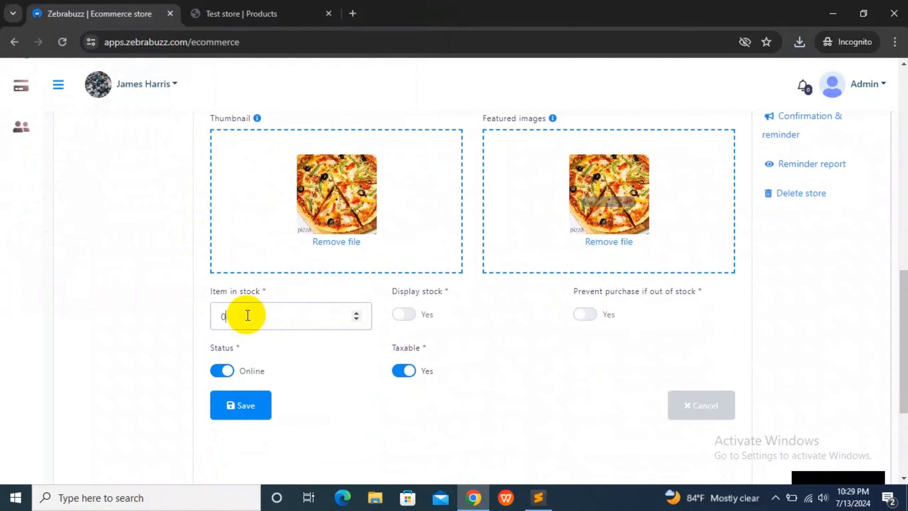
pyautogui.moveTo(216, 291); pyautogui.dragTo(272, 293)
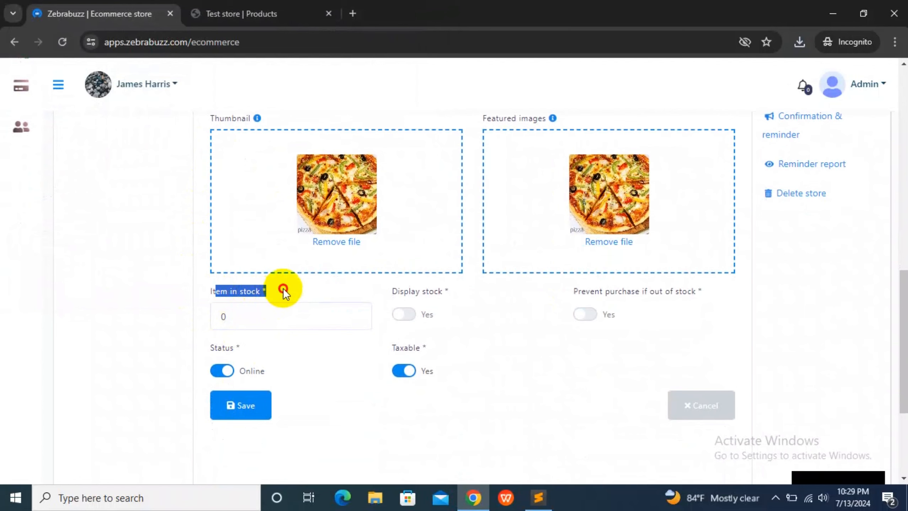
pyautogui.click(249, 315)
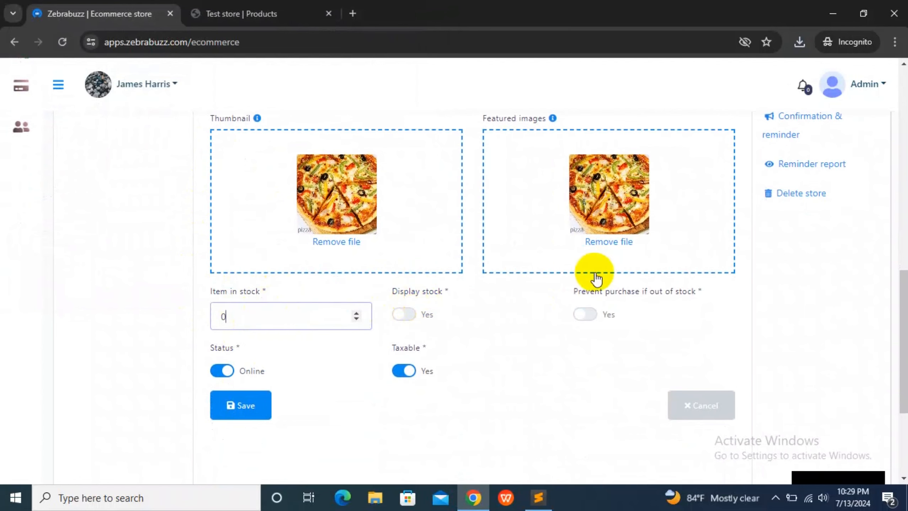
pyautogui.scroll(-2, 298, 240)
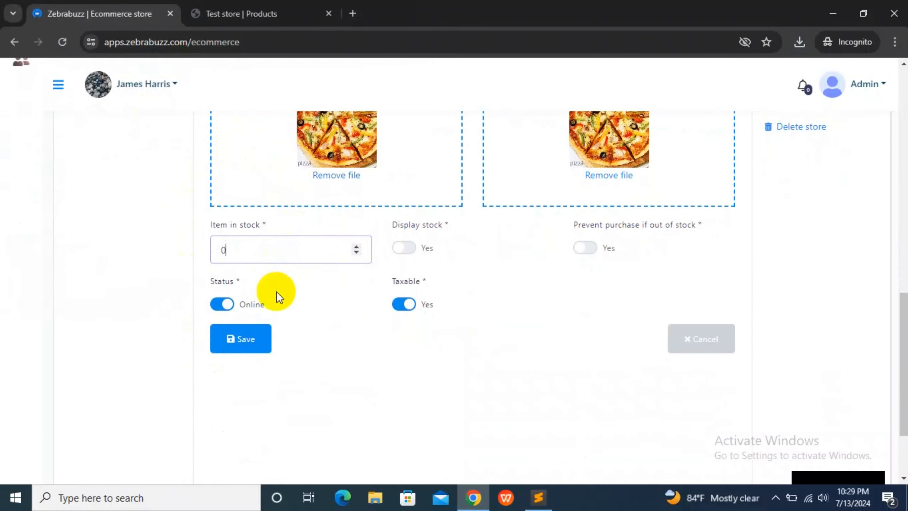
pyautogui.click(245, 346)
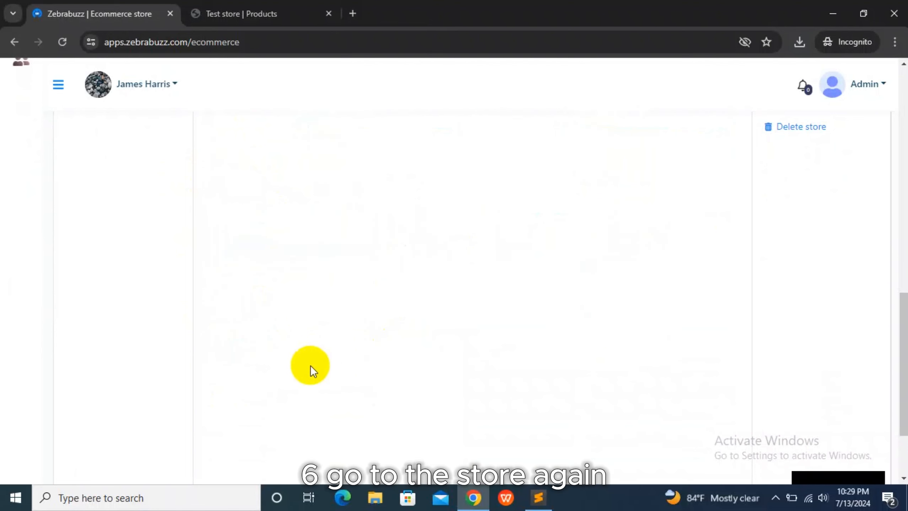
# Step: Reload the public storefront of Test store and try to buy the Pizza, continuing to the customer login form
pyautogui.click(231, 11)
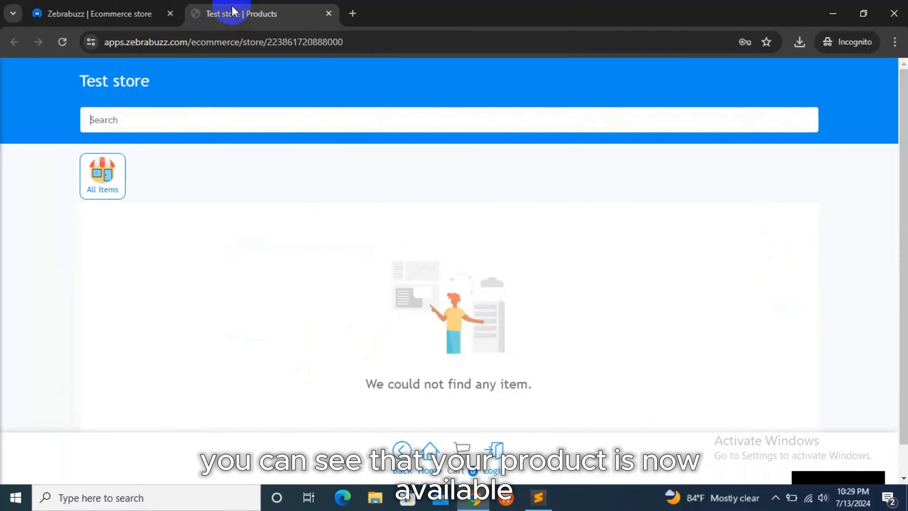
pyautogui.click(62, 43)
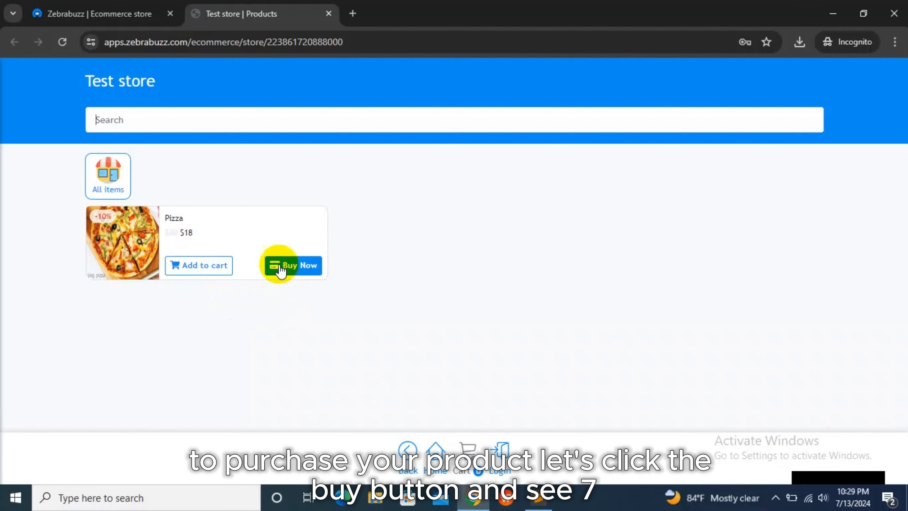
pyautogui.click(300, 266)
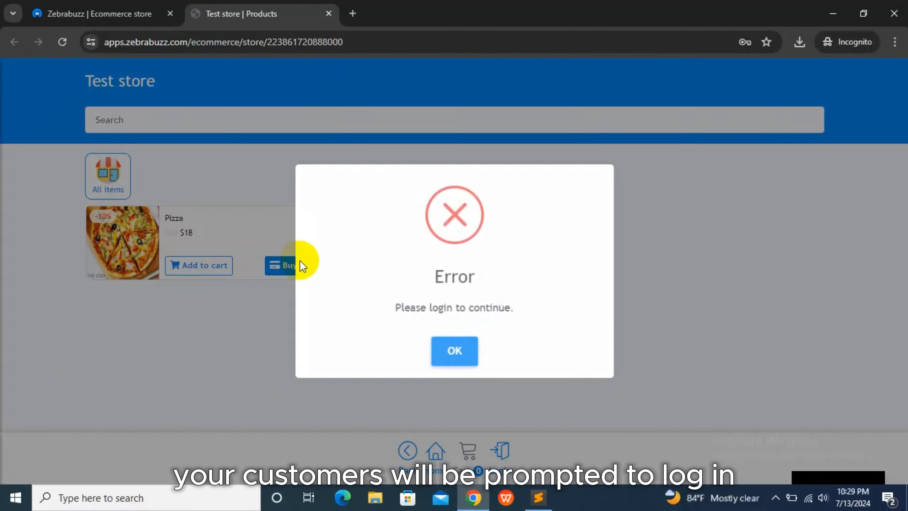
pyautogui.moveTo(404, 304); pyautogui.dragTo(557, 308)
pyautogui.click(531, 270)
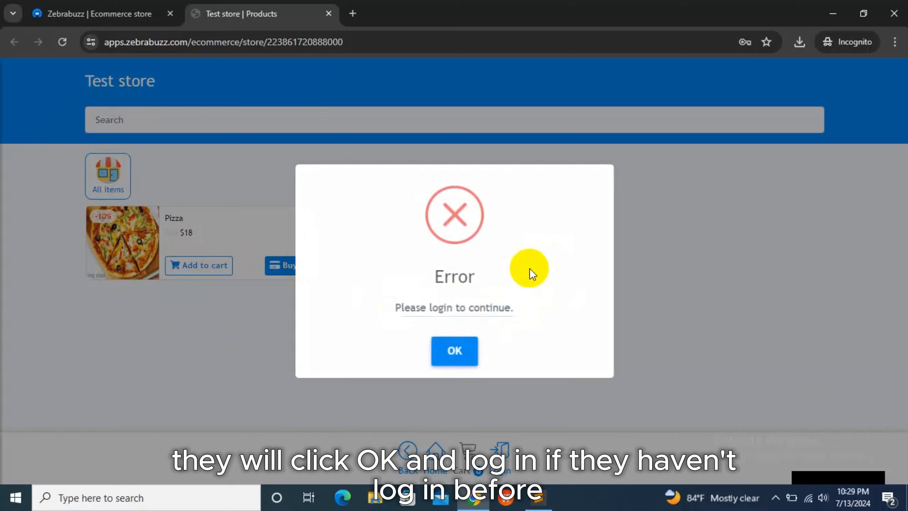
pyautogui.click(455, 351)
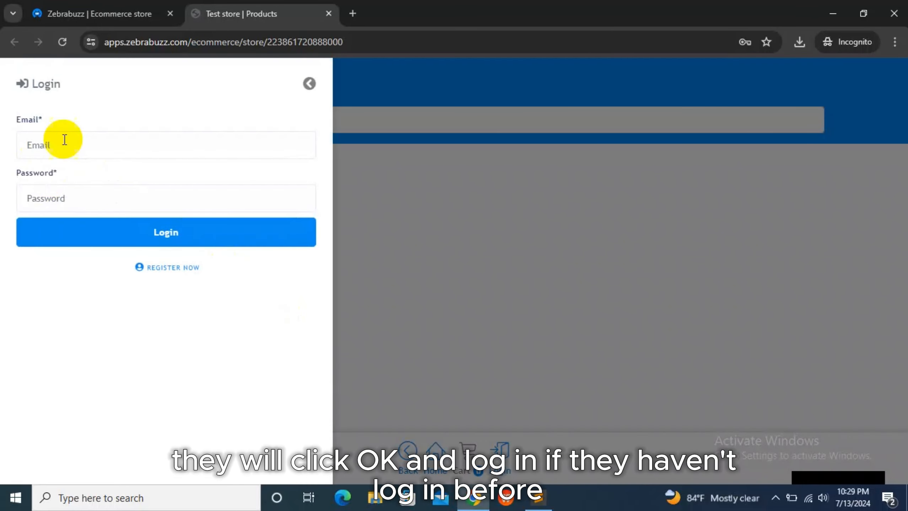
# Step: Open the new customer registration form and fill in the customer's first name, last name and email
pyautogui.click(64, 140)
pyautogui.click(107, 116)
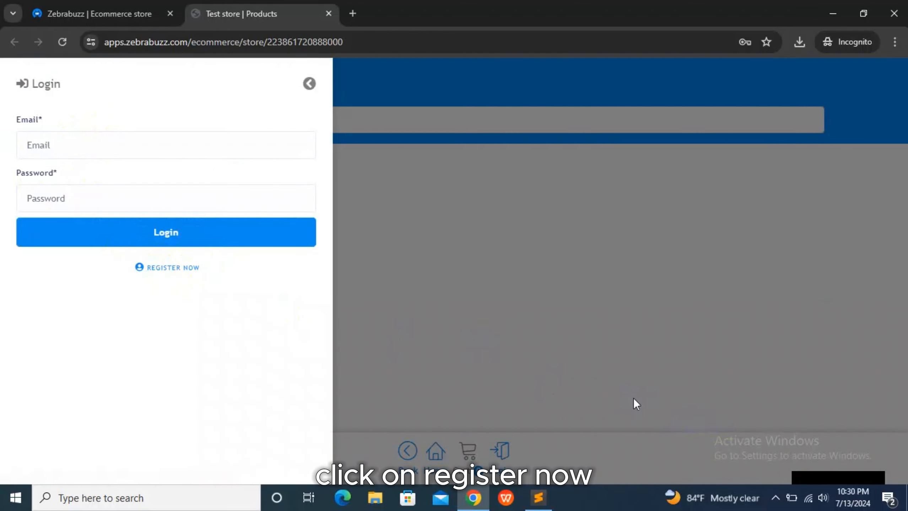
pyautogui.click(157, 269)
pyautogui.click(101, 145)
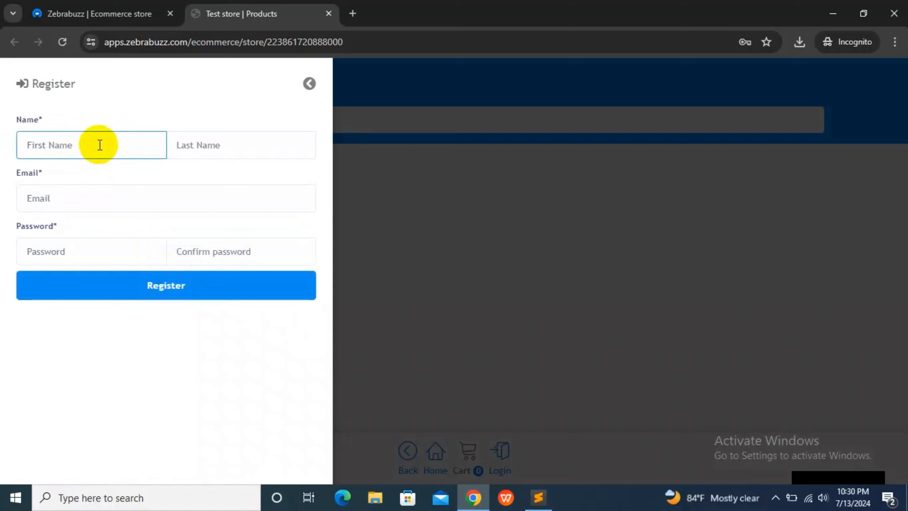
pyautogui.write('T')
pyautogui.click(174, 144)
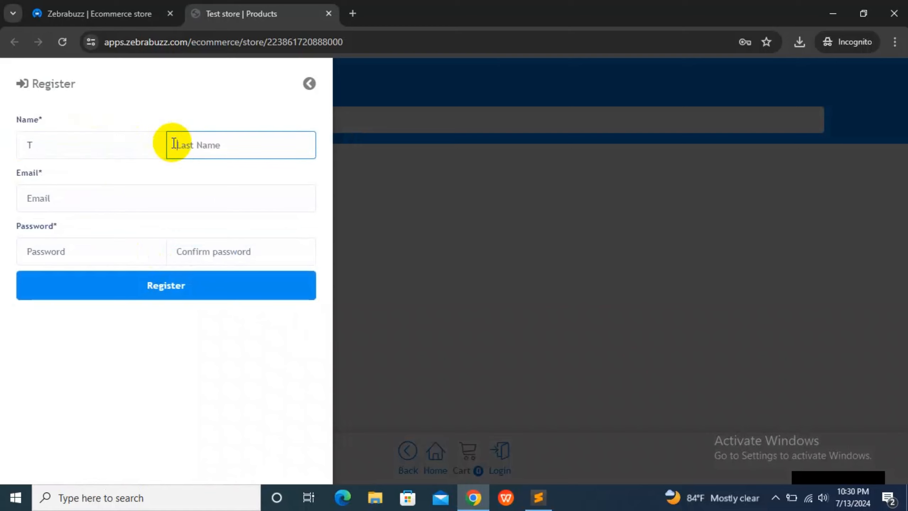
pyautogui.write('name')
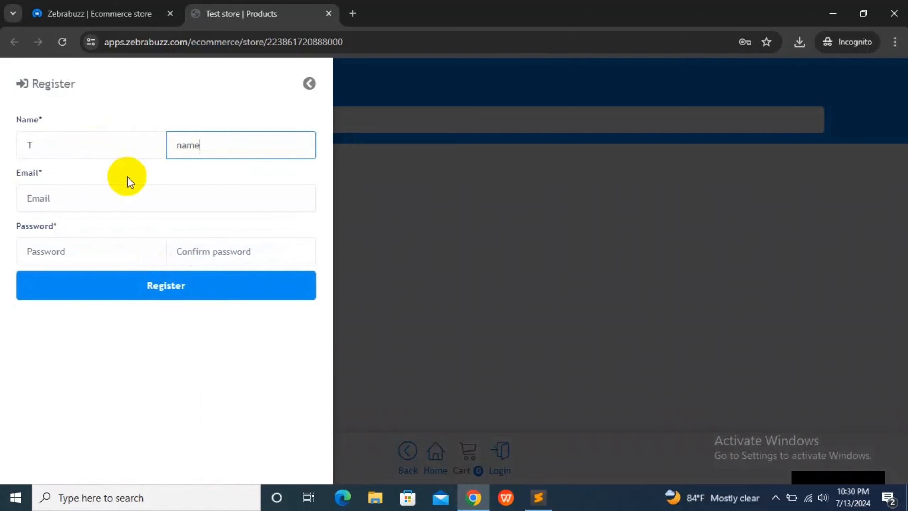
pyautogui.click(114, 197)
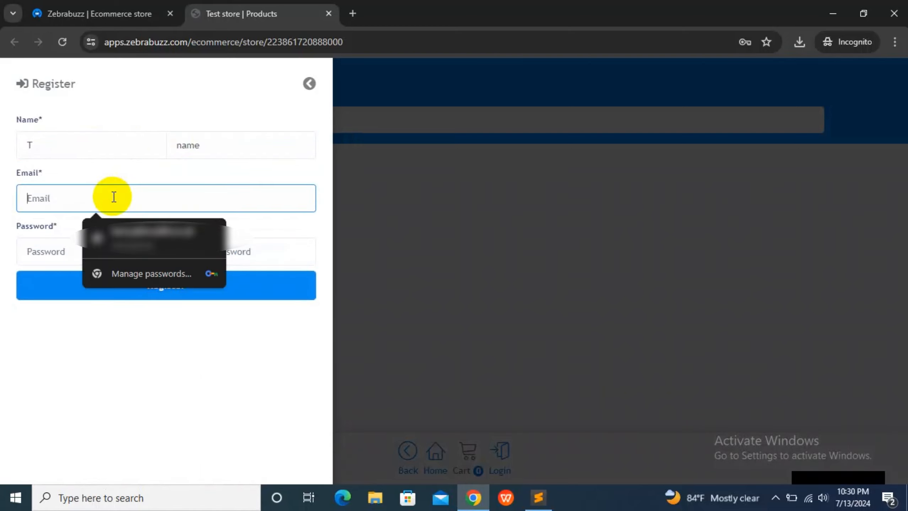
pyautogui.write('t@gmail.com')
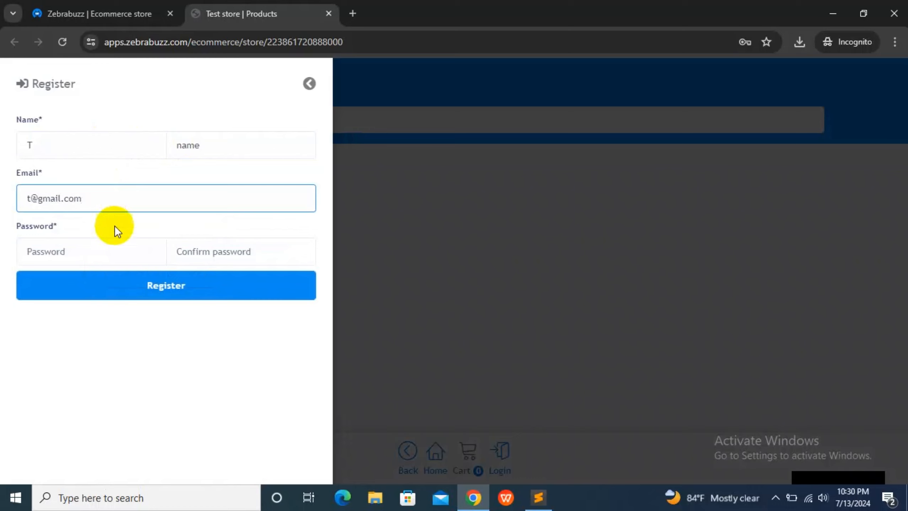
# Step: Enter and confirm the account password and register the customer account
pyautogui.click(110, 251)
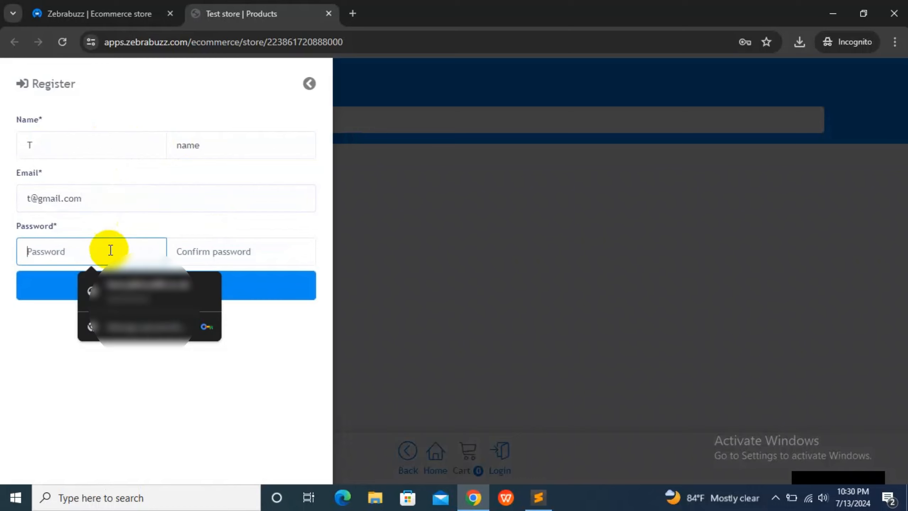
pyautogui.write('t')
pyautogui.click(217, 254)
pyautogui.write('t')
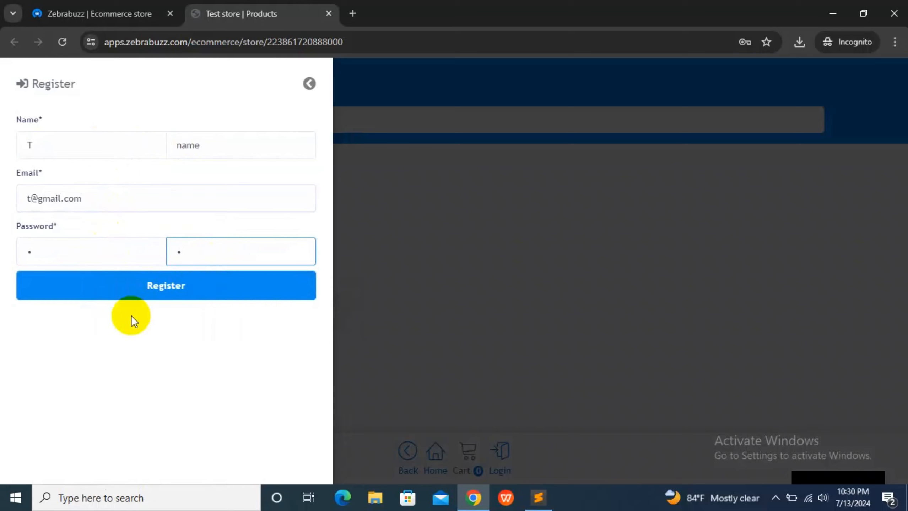
pyautogui.moveTo(82, 198); pyautogui.dragTo(1, 199)
pyautogui.click(135, 295)
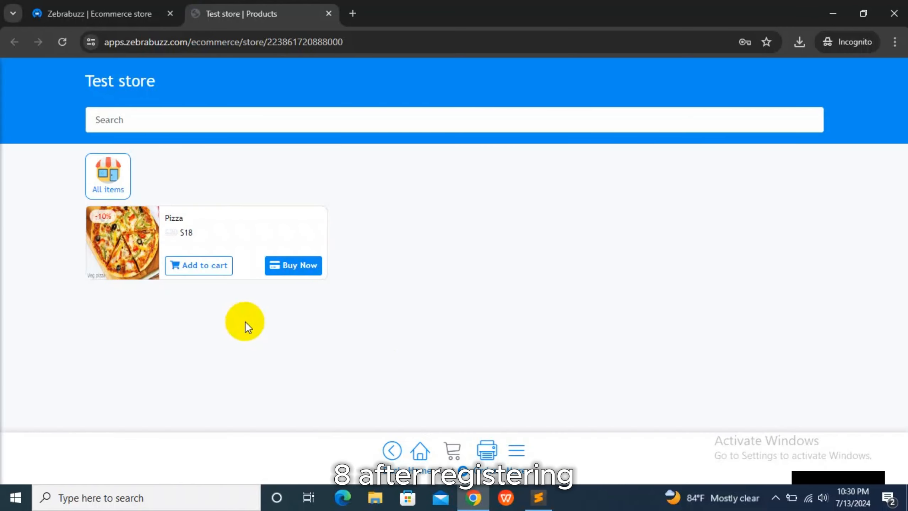
# Step: Check out two Pizzas from the storefront using the listed billing address, continuing to the payment options
pyautogui.click(284, 266)
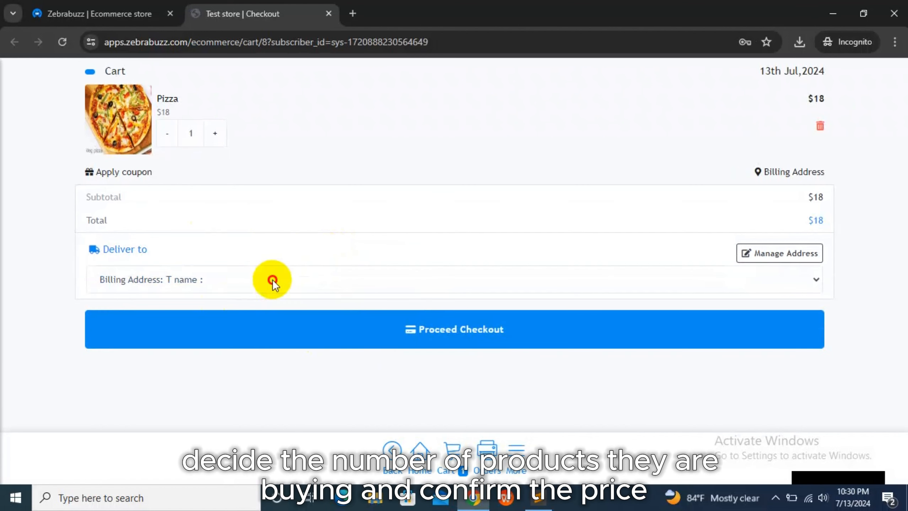
pyautogui.click(273, 281)
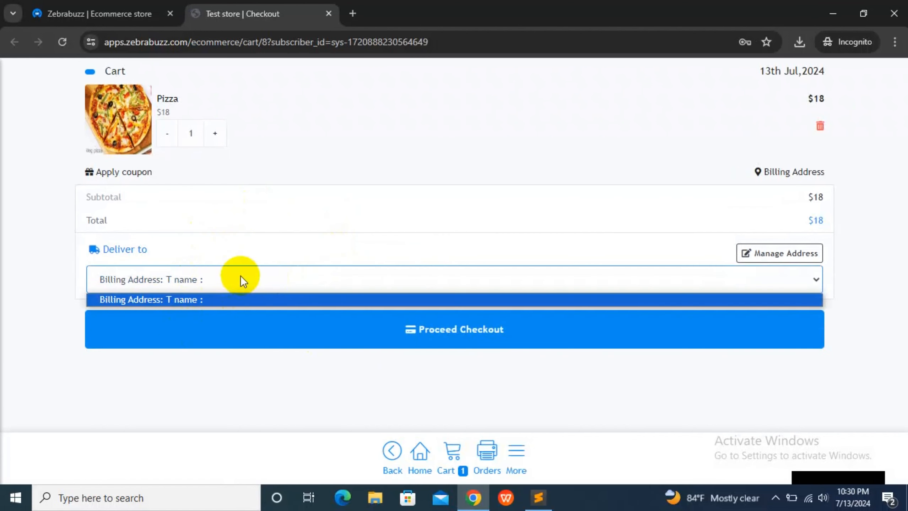
pyautogui.click(240, 278)
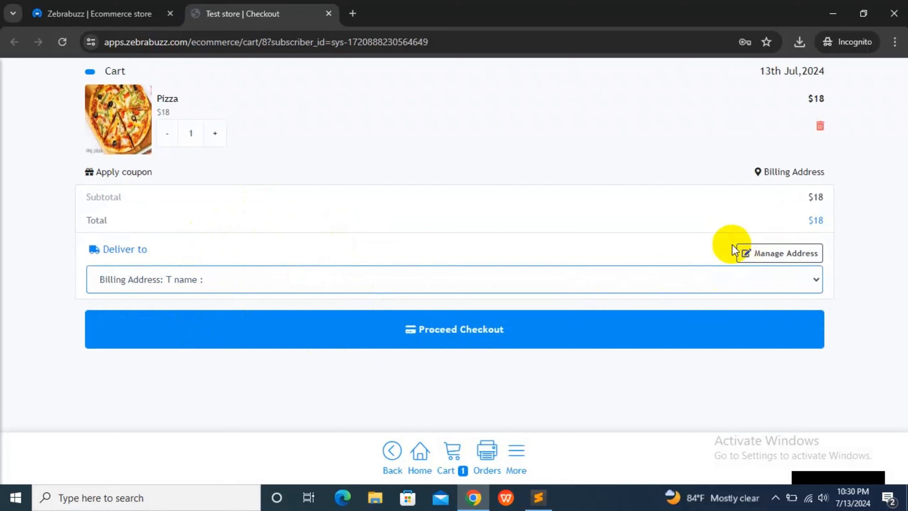
pyautogui.click(770, 261)
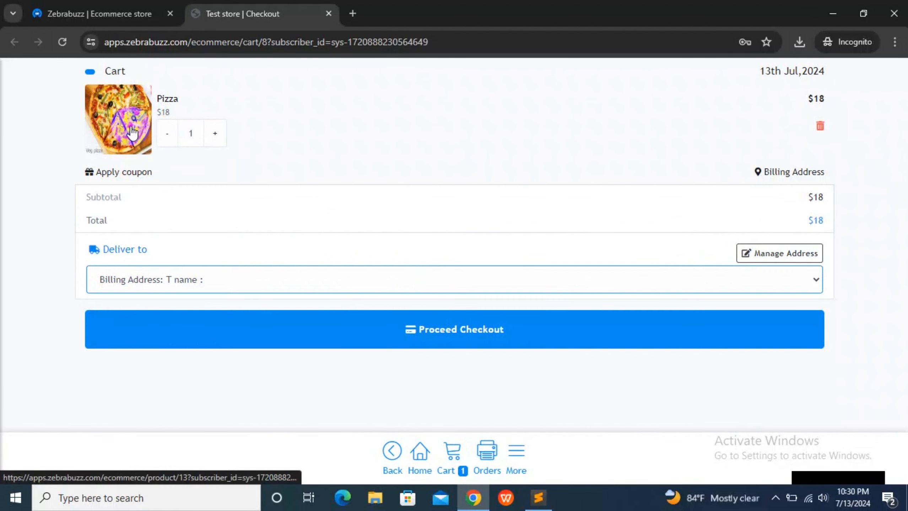
pyautogui.click(213, 132)
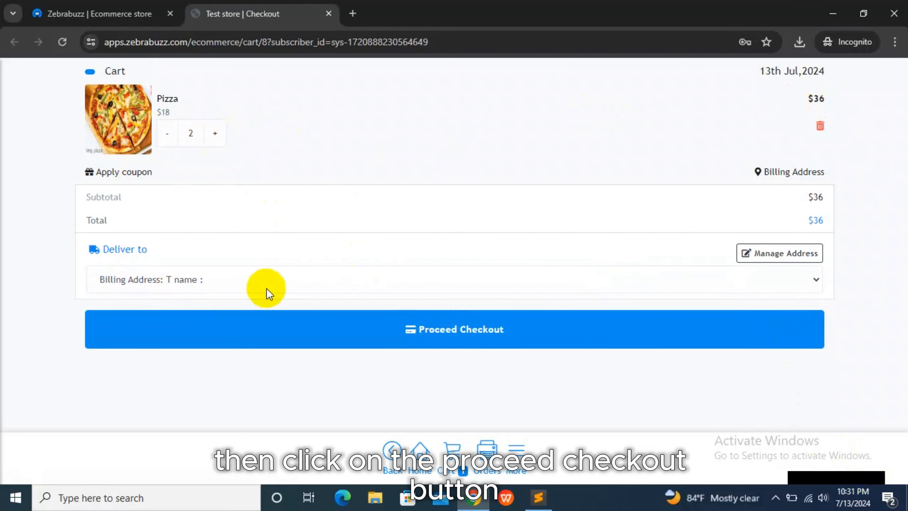
pyautogui.click(423, 328)
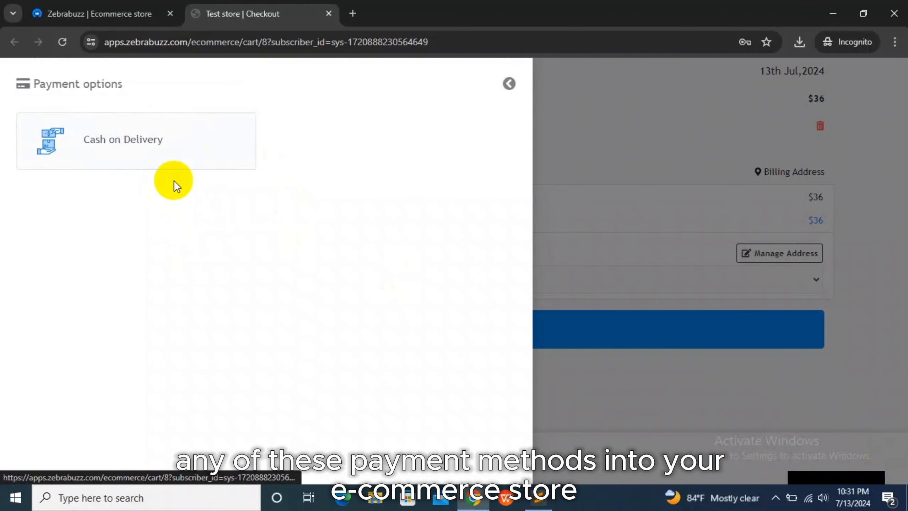
# Step: Open Test store's checkout settings in the store admin and look through the payment integration fields as far as the payment options
pyautogui.click(110, 14)
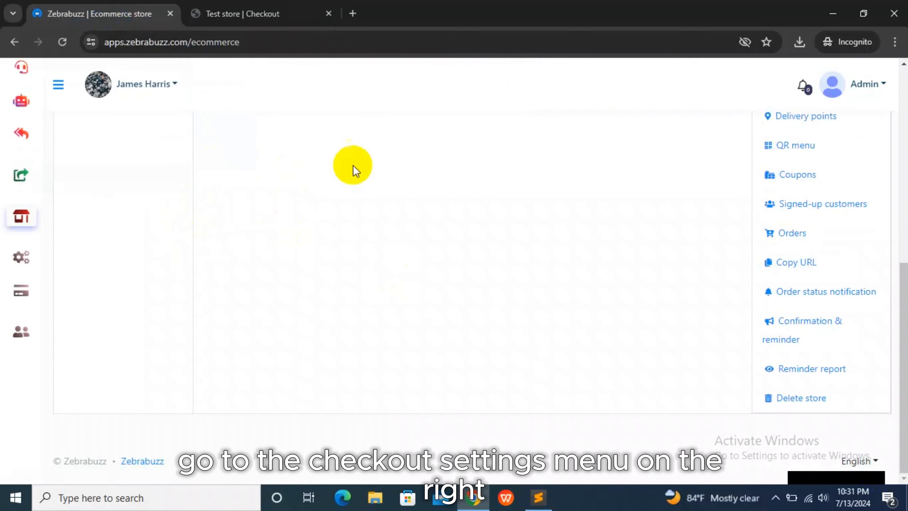
pyautogui.scroll(10, 586, 291)
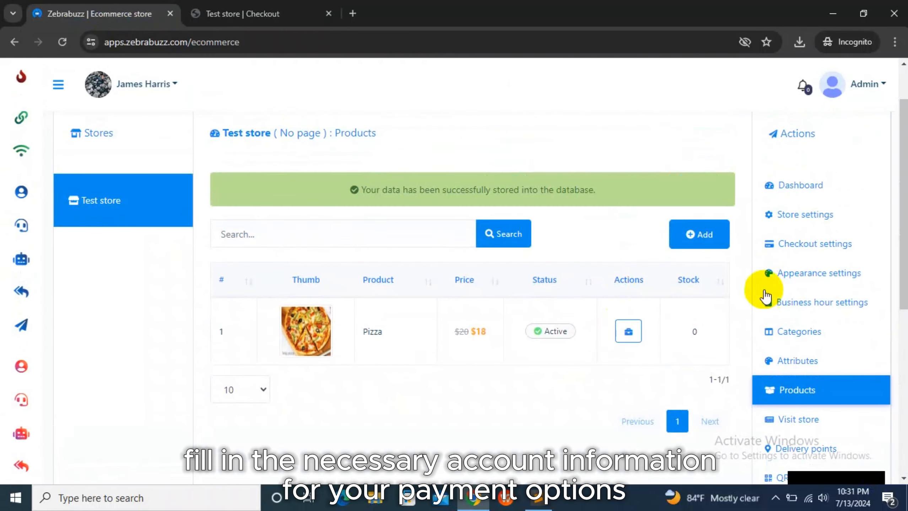
pyautogui.click(805, 245)
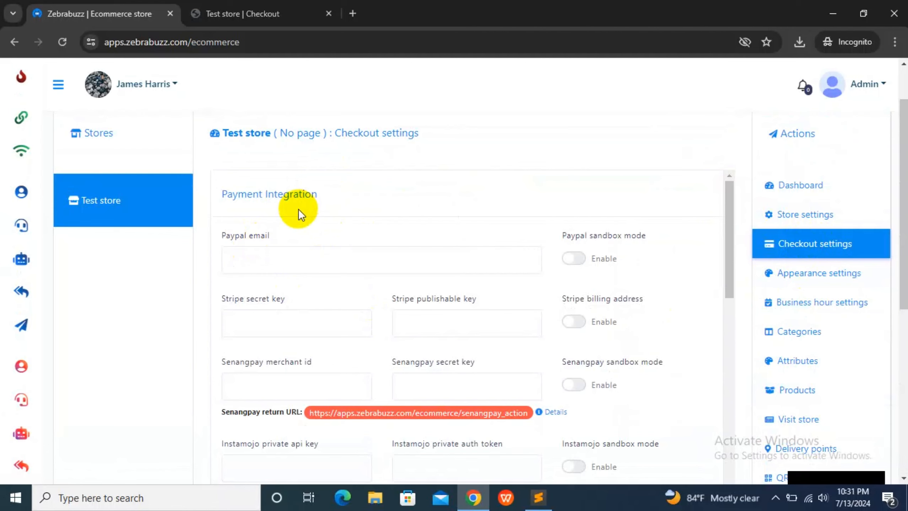
pyautogui.scroll(-2, 272, 265)
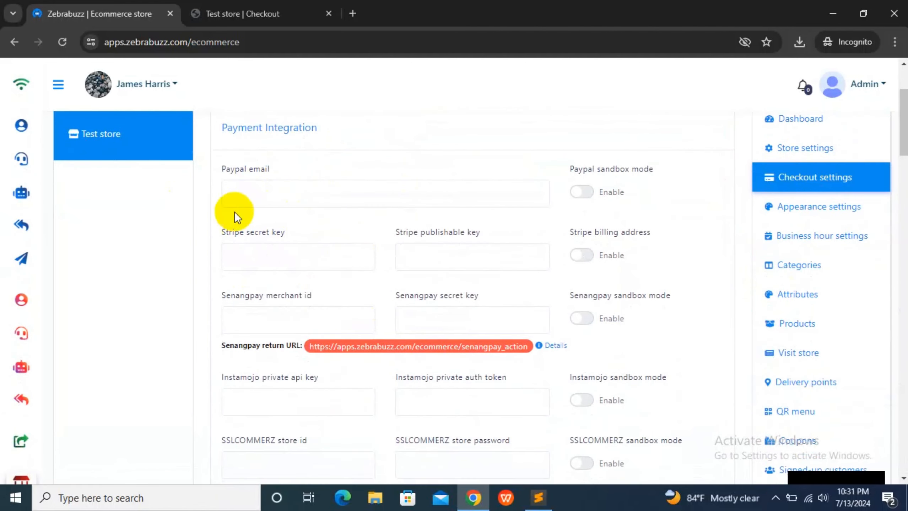
pyautogui.scroll(-3, 226, 212)
pyautogui.scroll(-2, 251, 280)
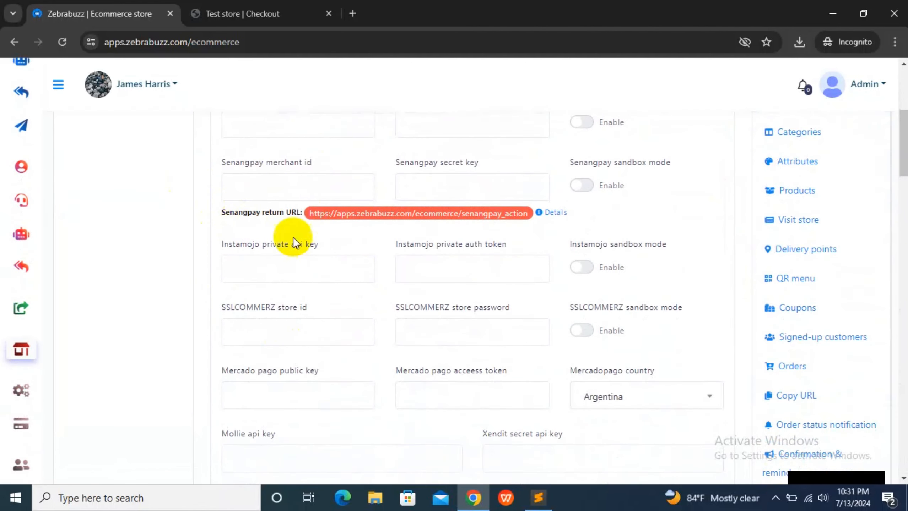
pyautogui.scroll(-5, 279, 247)
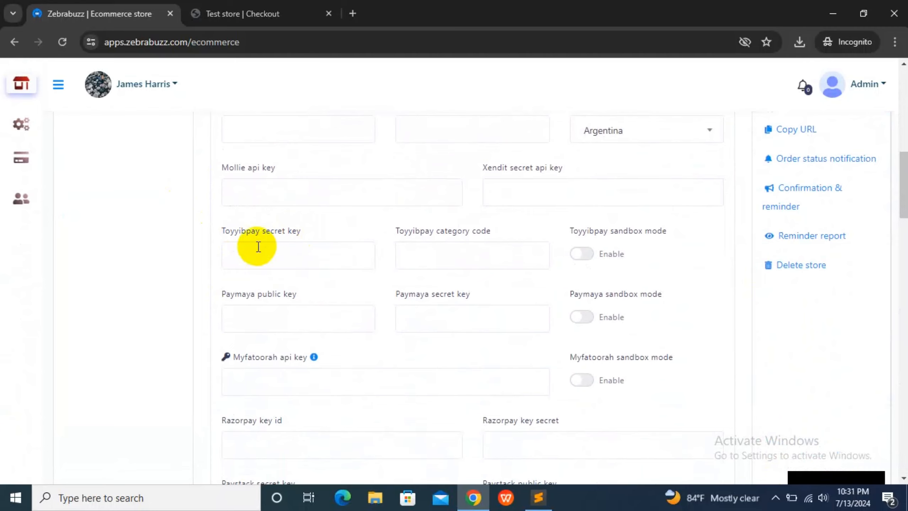
pyautogui.scroll(-5, 256, 247)
pyautogui.scroll(-3, 258, 246)
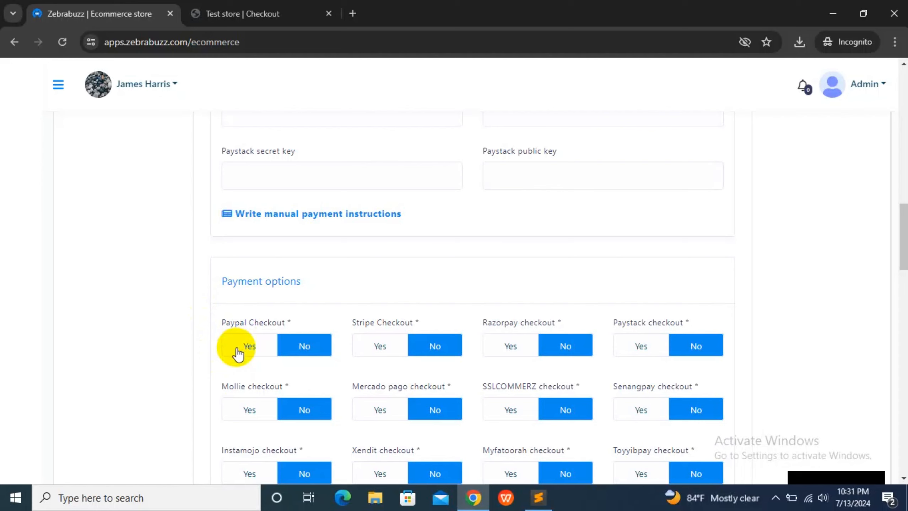
# Step: Try setting Paypal Checkout and Stripe Checkout to Yes, and return both to No
pyautogui.click(252, 351)
pyautogui.click(378, 348)
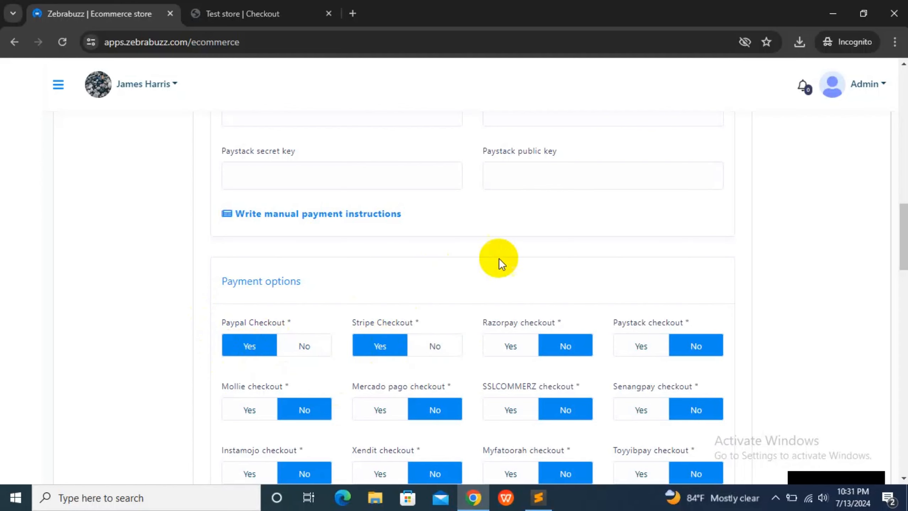
pyautogui.scroll(-2, 340, 296)
pyautogui.click(303, 282)
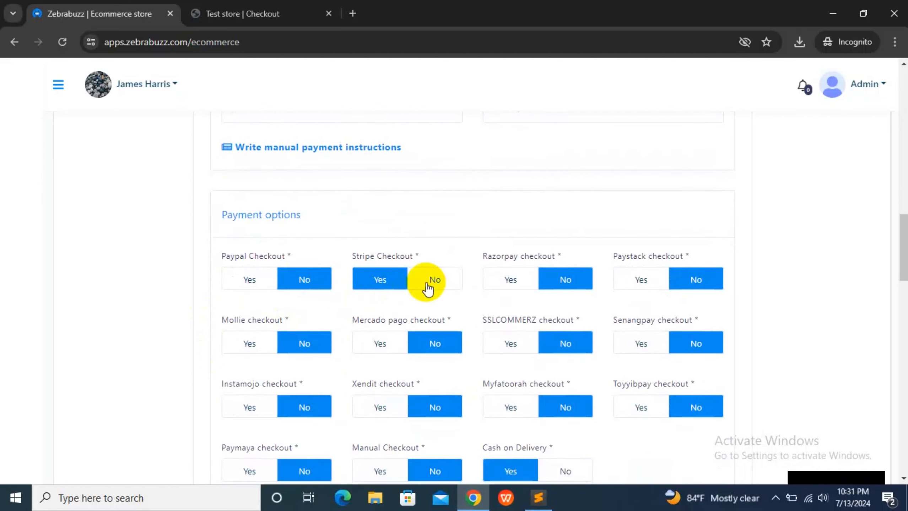
pyautogui.click(429, 285)
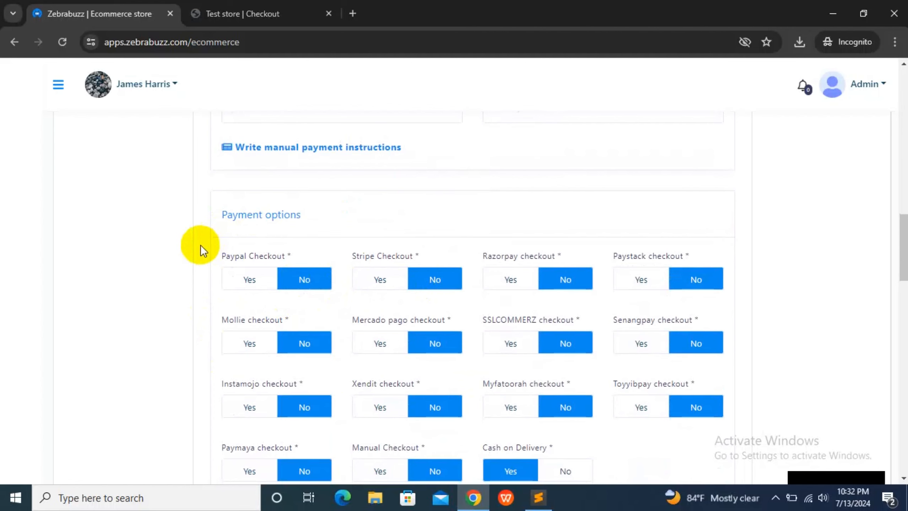
# Step: Look through the currency, tax, delivery, login and address preferences and save the checkout settings with only Cash on Delivery enabled
pyautogui.scroll(-8, 200, 246)
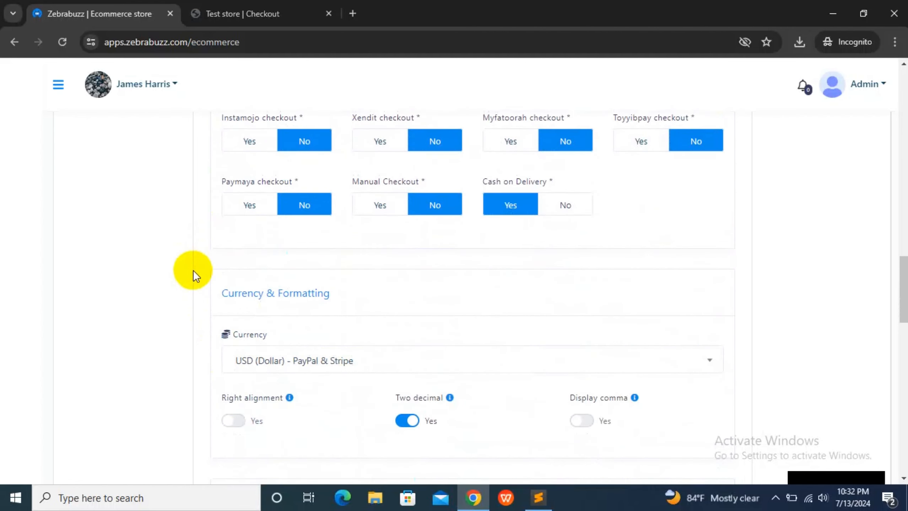
pyautogui.scroll(-18, 193, 271)
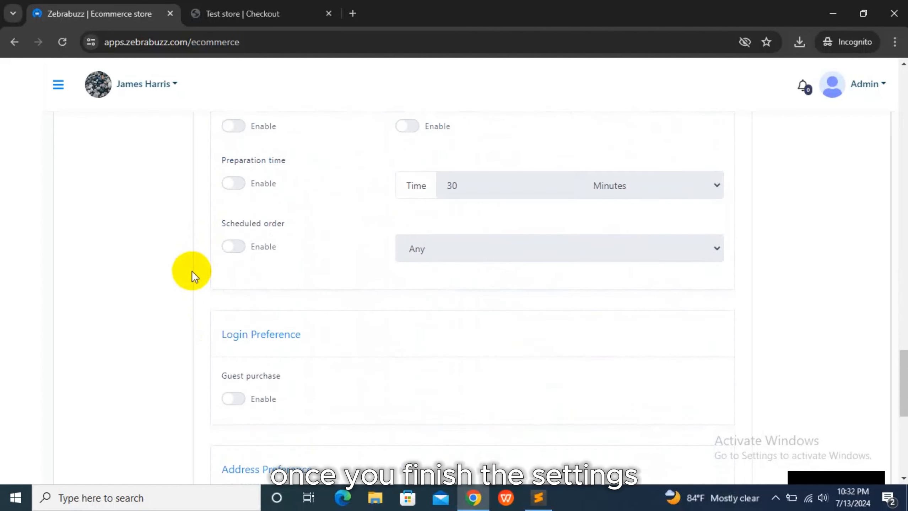
pyautogui.scroll(-11, 206, 399)
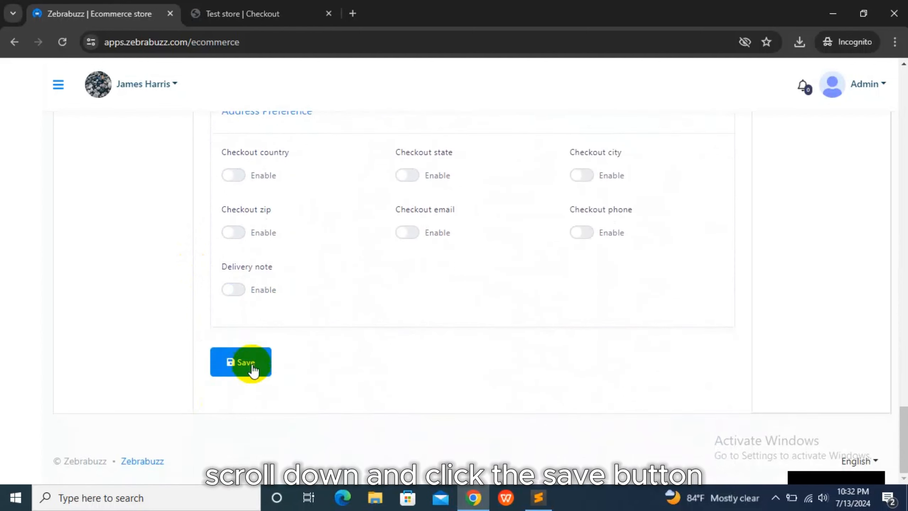
pyautogui.click(248, 364)
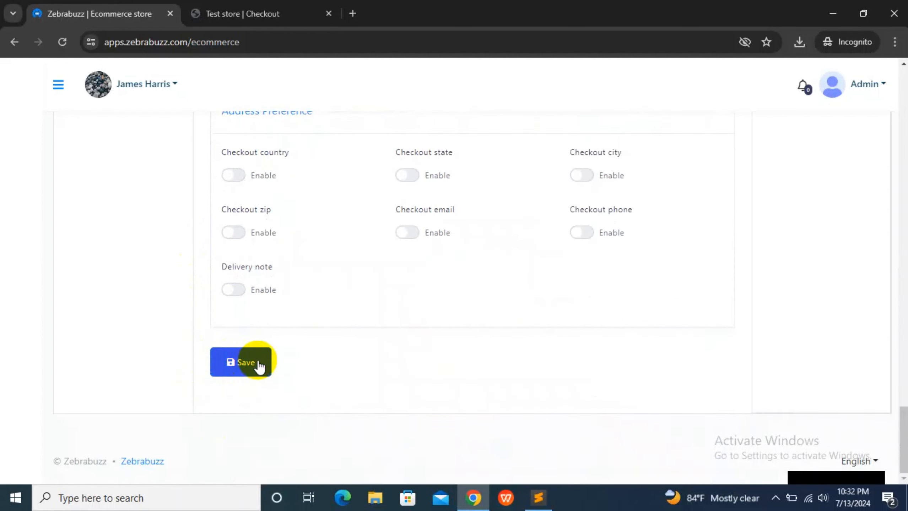
pyautogui.scroll(4, 261, 209)
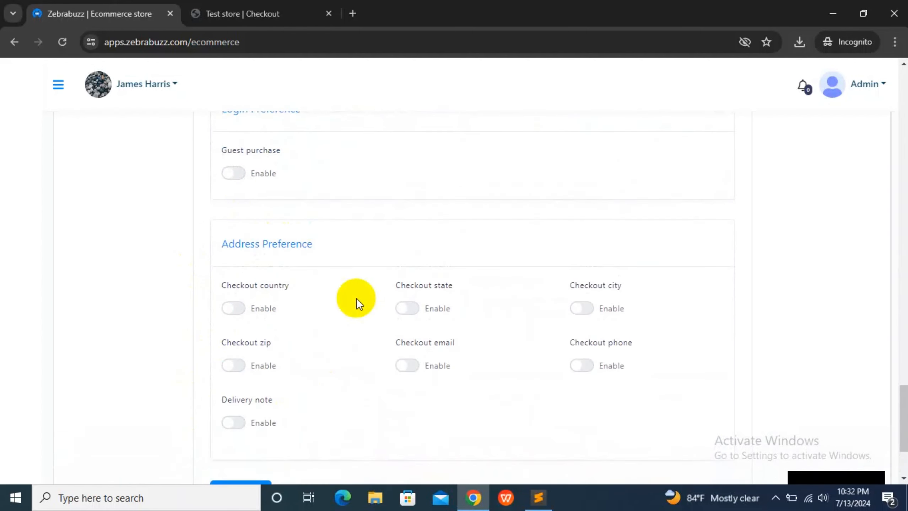
pyautogui.scroll(2, 322, 315)
pyautogui.scroll(-4, 322, 315)
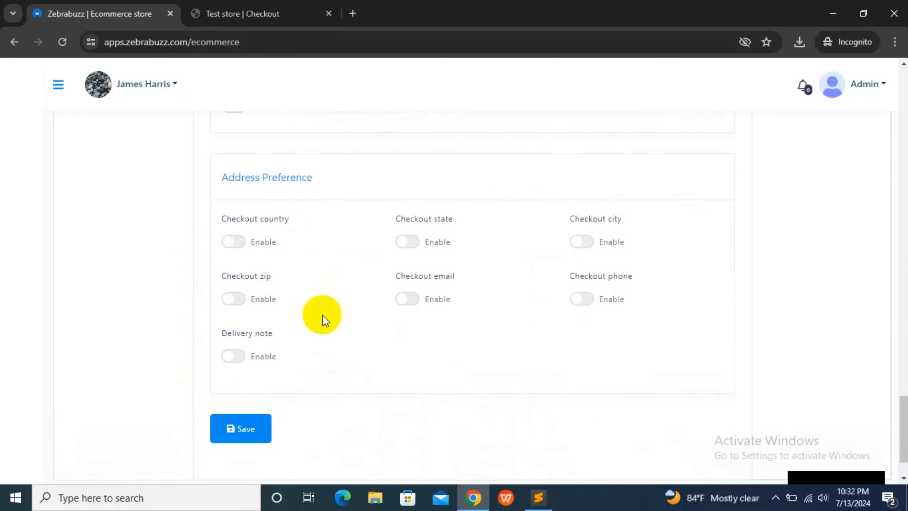
pyautogui.scroll(8, 322, 315)
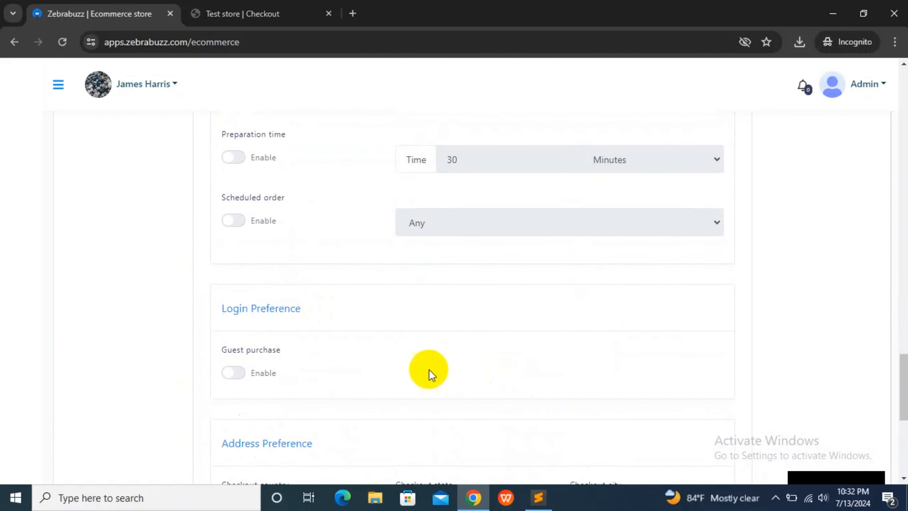
pyautogui.scroll(4, 273, 294)
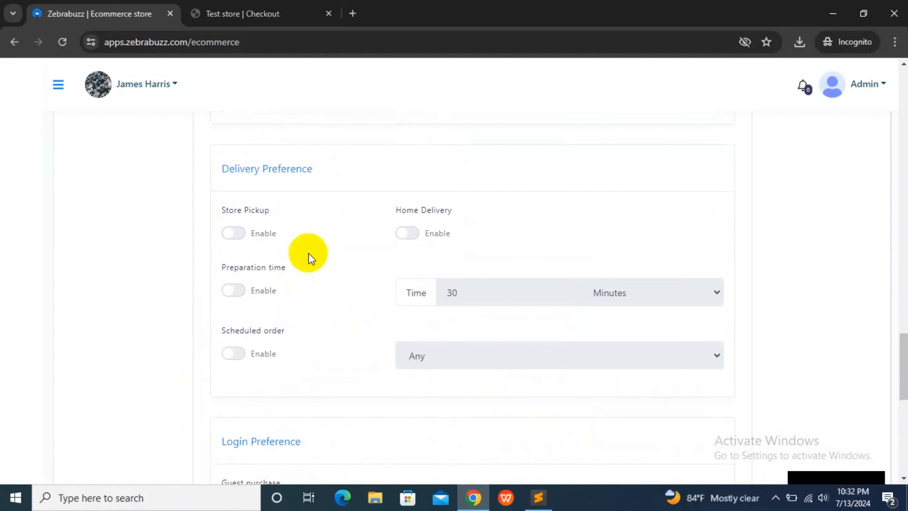
pyautogui.scroll(11, 311, 259)
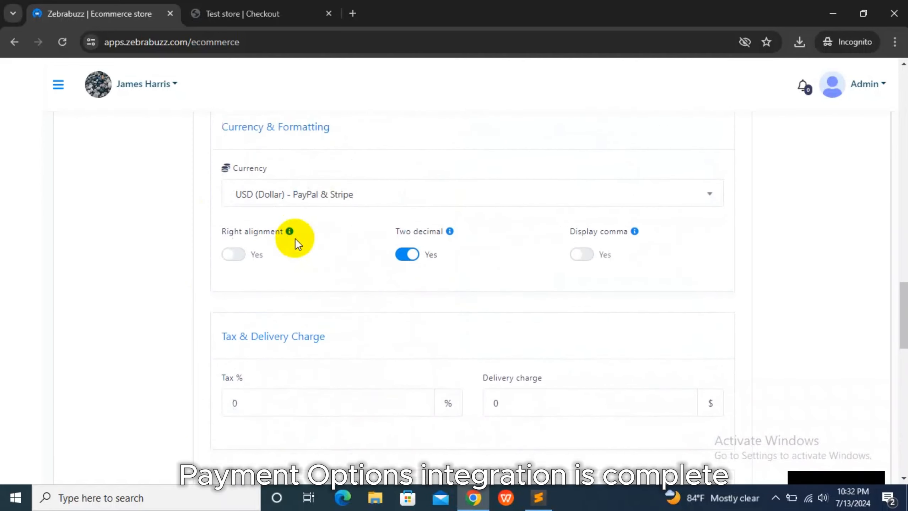
pyautogui.scroll(-20, 205, 305)
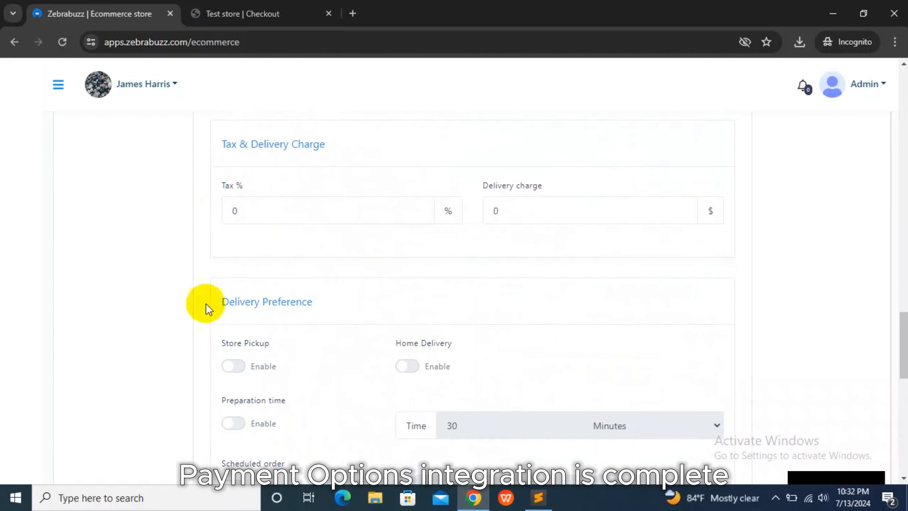
pyautogui.click(237, 360)
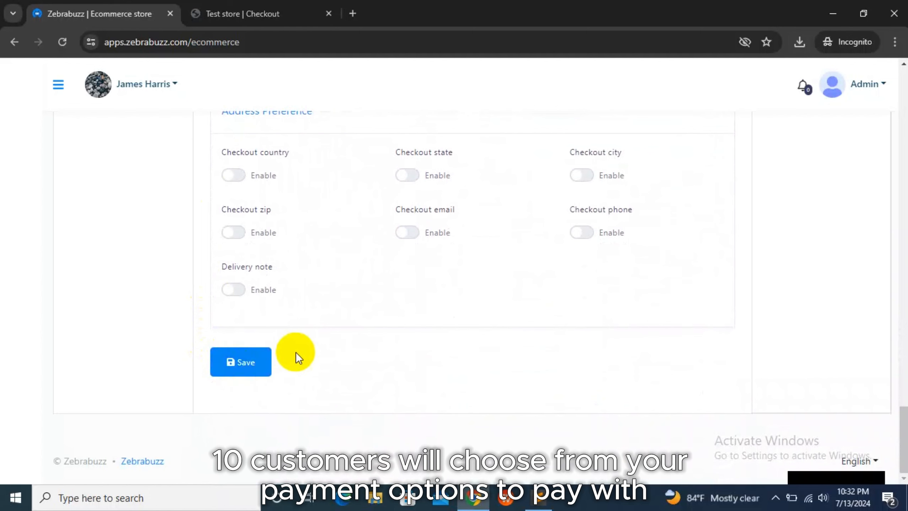
# Step: Go back to the storefront checkout, place the Pizza order with Cash on Delivery and review the order page
pyautogui.click(265, 5)
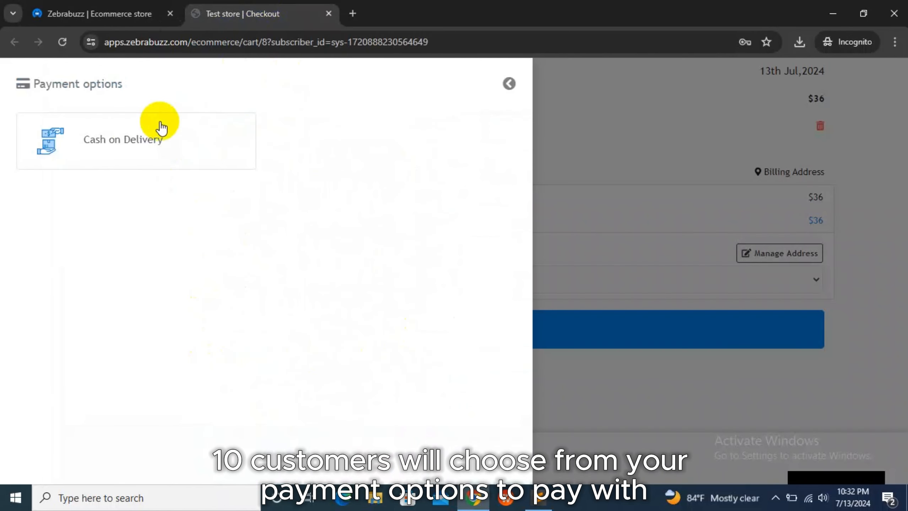
pyautogui.click(132, 158)
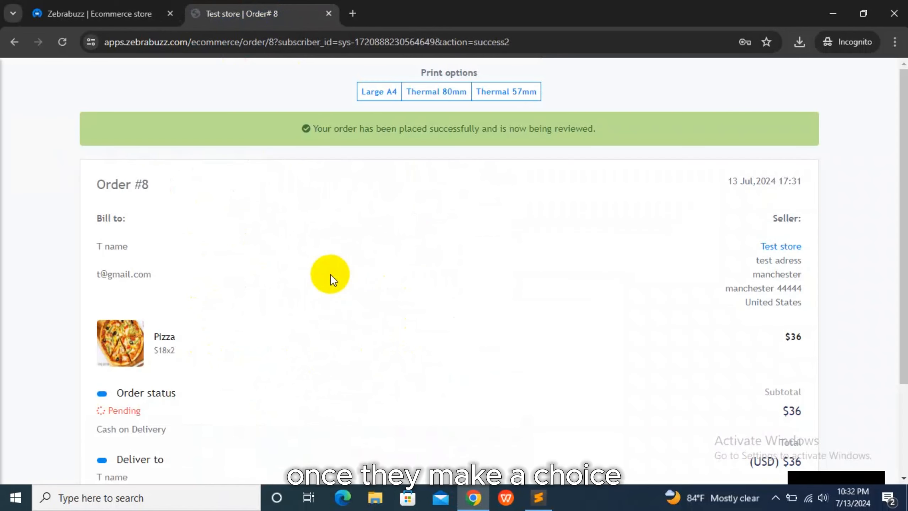
pyautogui.moveTo(61, 196); pyautogui.dragTo(614, 349)
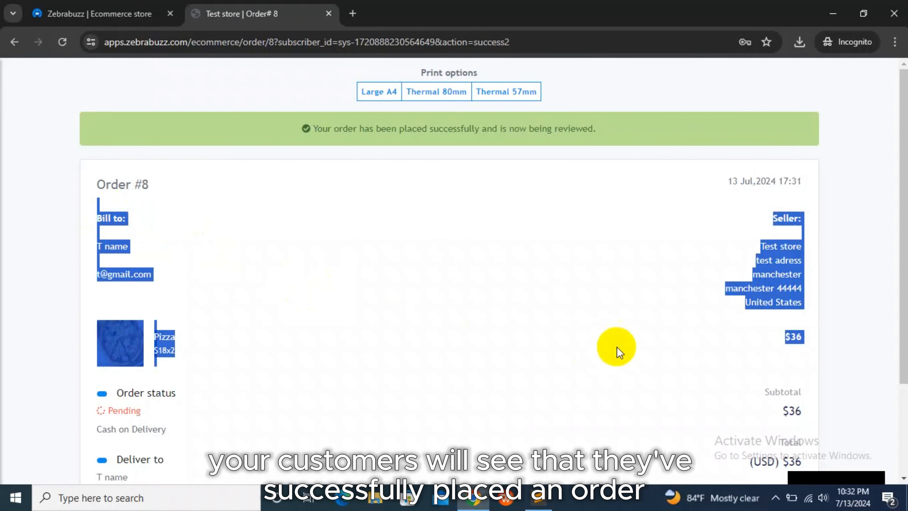
pyautogui.click(419, 155)
pyautogui.moveTo(310, 128); pyautogui.dragTo(630, 152)
pyautogui.click(362, 253)
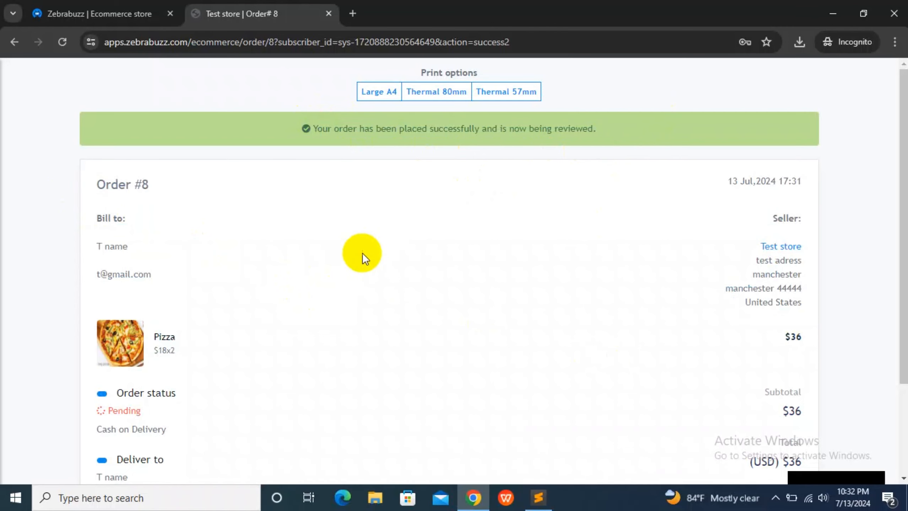
pyautogui.scroll(-3, 321, 290)
pyautogui.scroll(3, 256, 352)
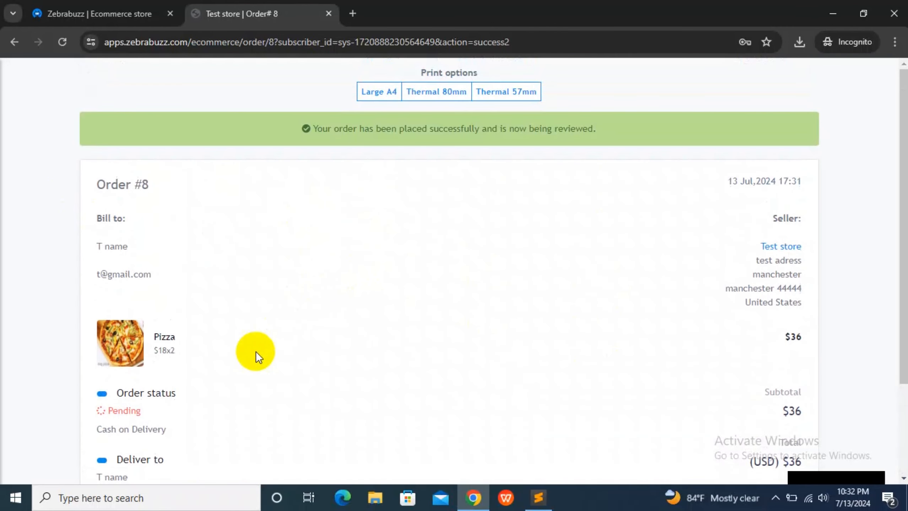
# Step: Return to the store admin and open Test store's orders list
pyautogui.click(89, 13)
pyautogui.scroll(15, 520, 322)
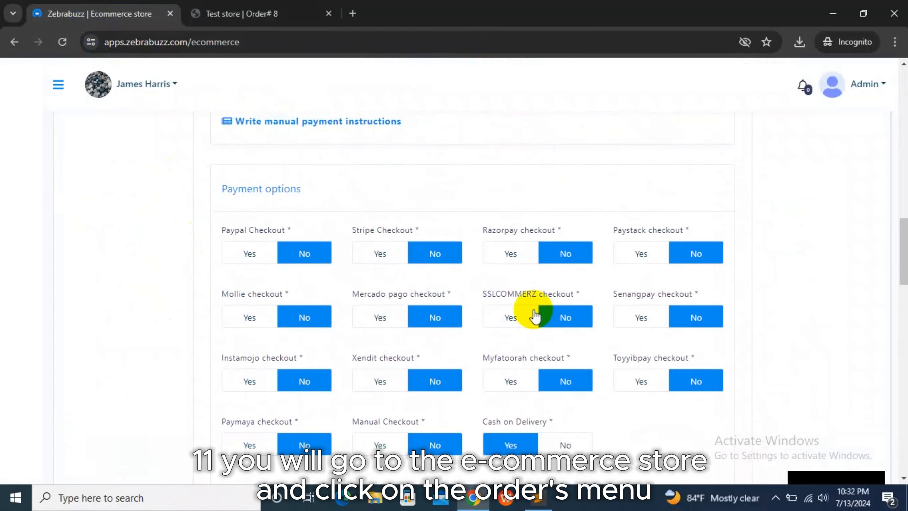
pyautogui.scroll(10, 553, 285)
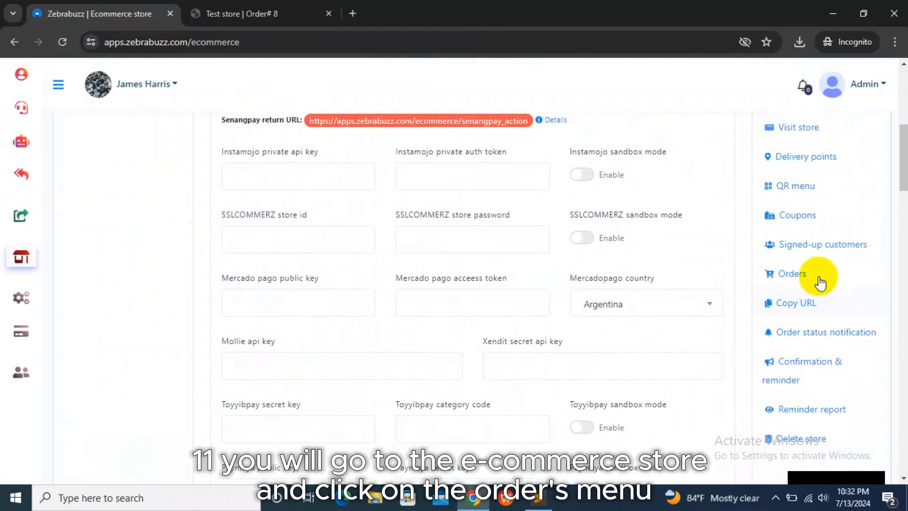
pyautogui.click(783, 274)
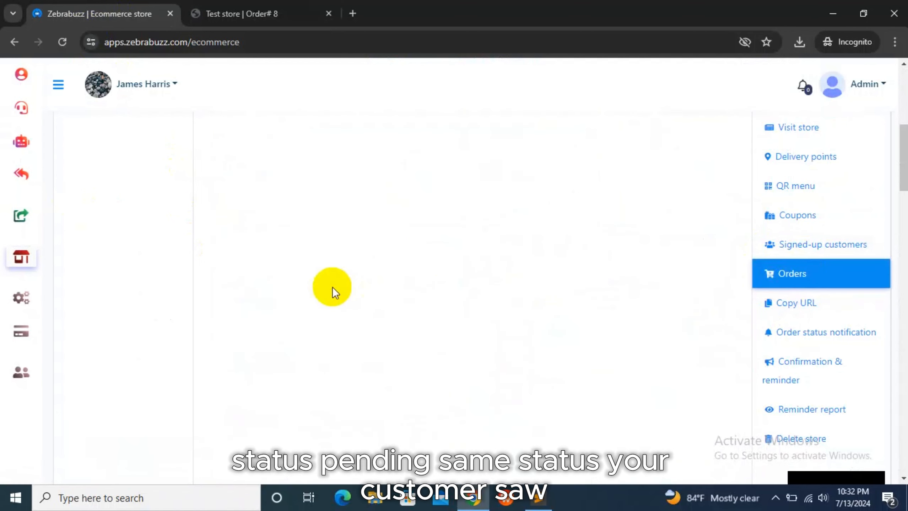
# Step: Change the Pizza order's status to Approved in Test store's orders list and submit the update without an additional note
pyautogui.scroll(2, 332, 287)
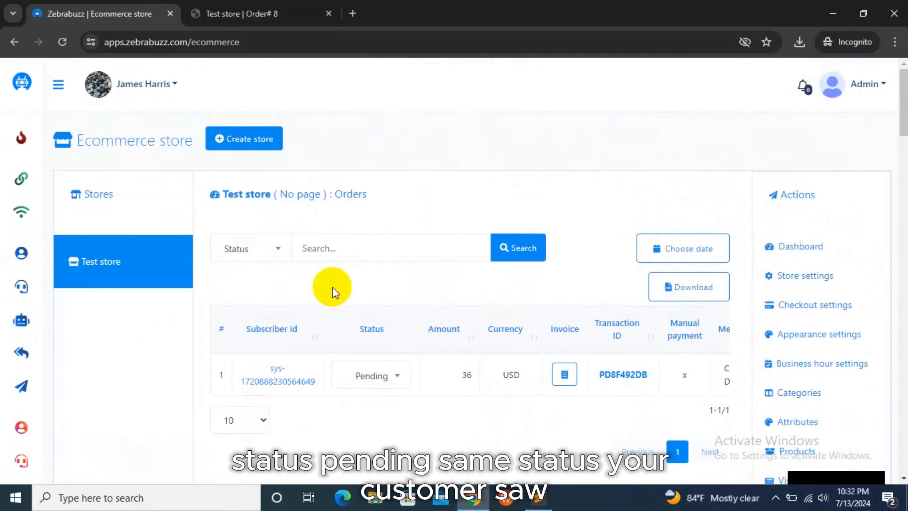
pyautogui.scroll(-1, 332, 287)
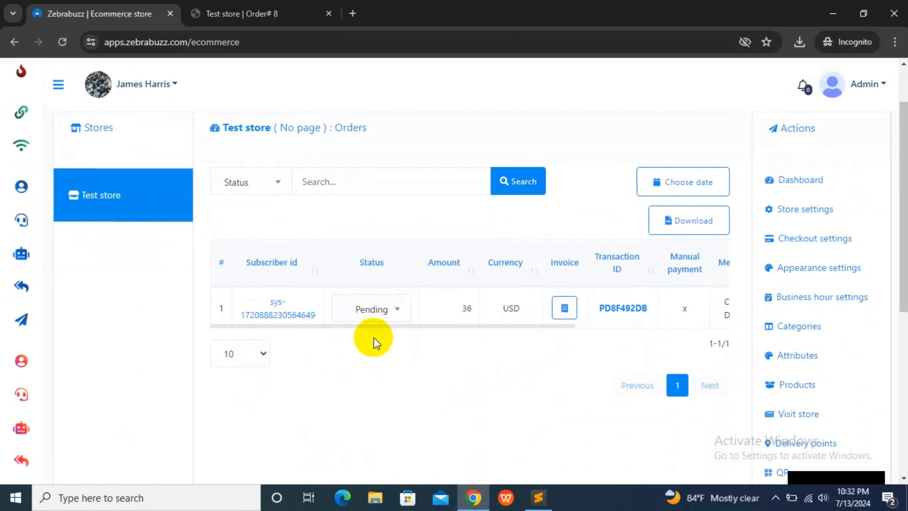
pyautogui.moveTo(371, 327)
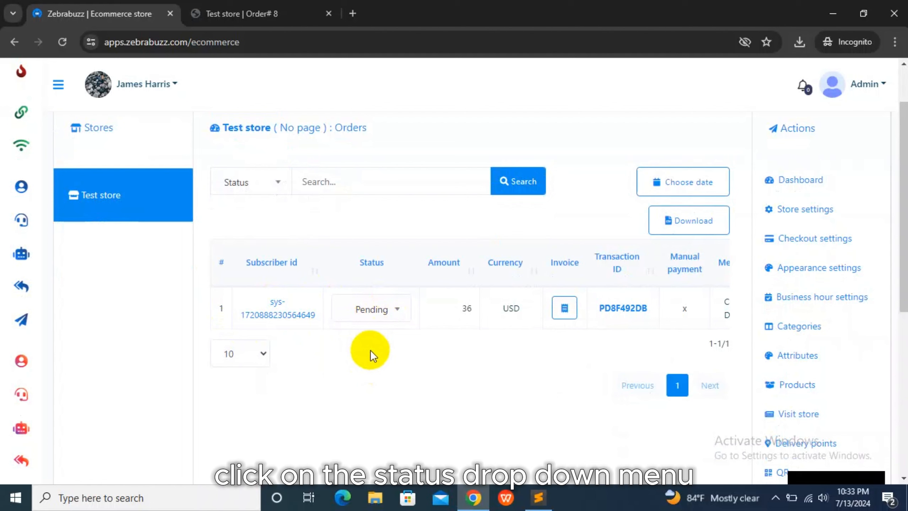
pyautogui.click(359, 308)
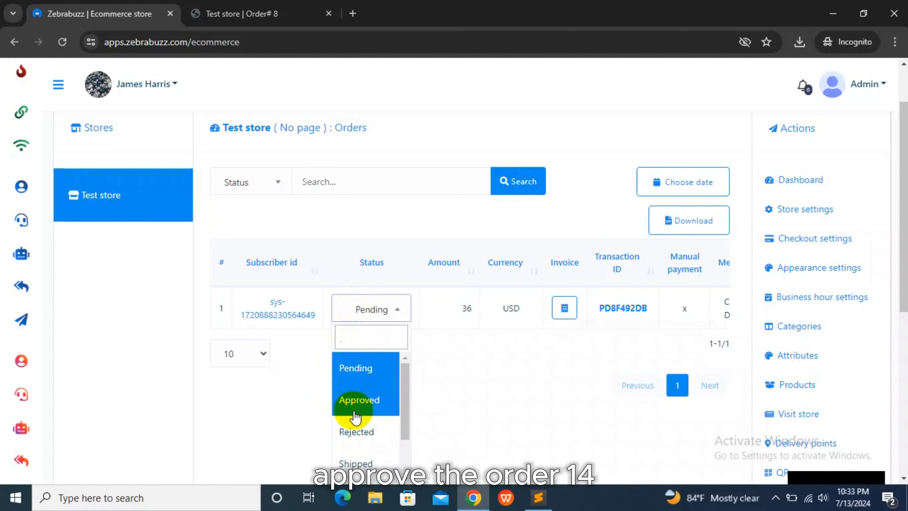
pyautogui.scroll(-2, 355, 412)
pyautogui.scroll(2, 356, 423)
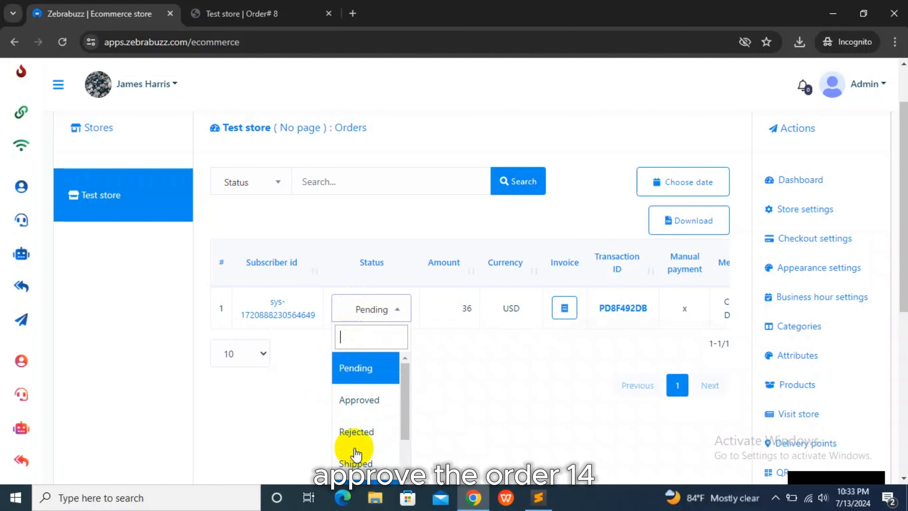
pyautogui.click(367, 403)
pyautogui.click(335, 302)
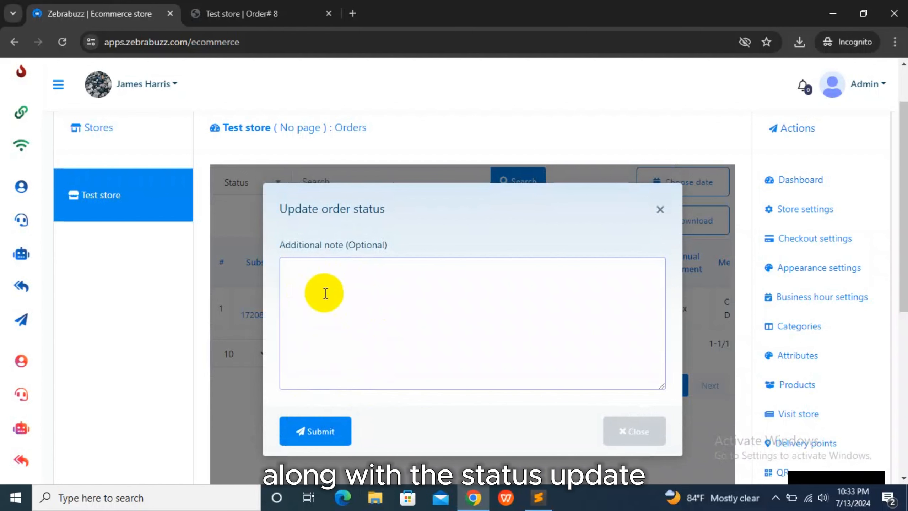
pyautogui.click(319, 436)
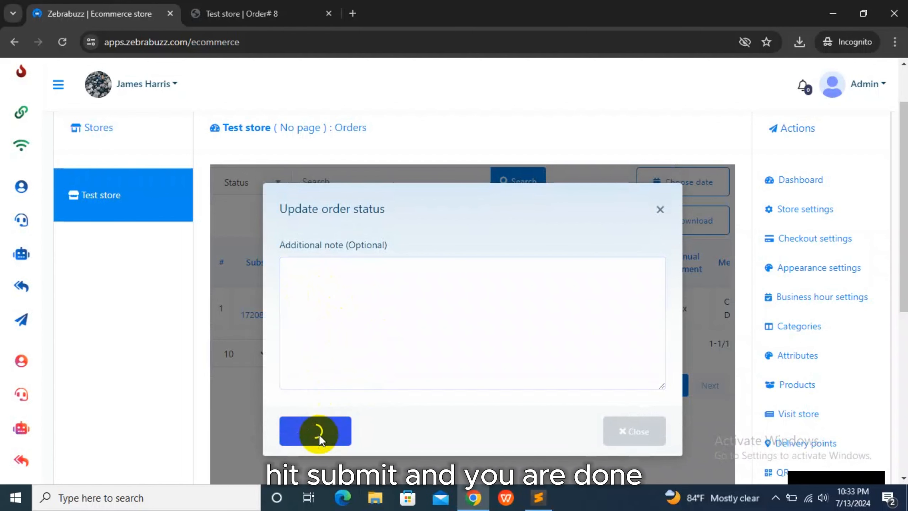
pyautogui.scroll(-3, 386, 382)
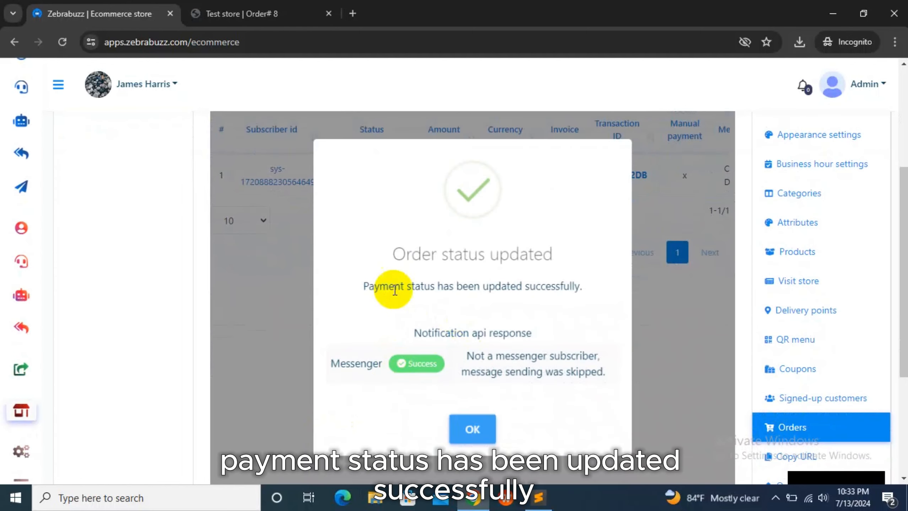
pyautogui.moveTo(365, 287); pyautogui.dragTo(604, 270)
pyautogui.click(482, 431)
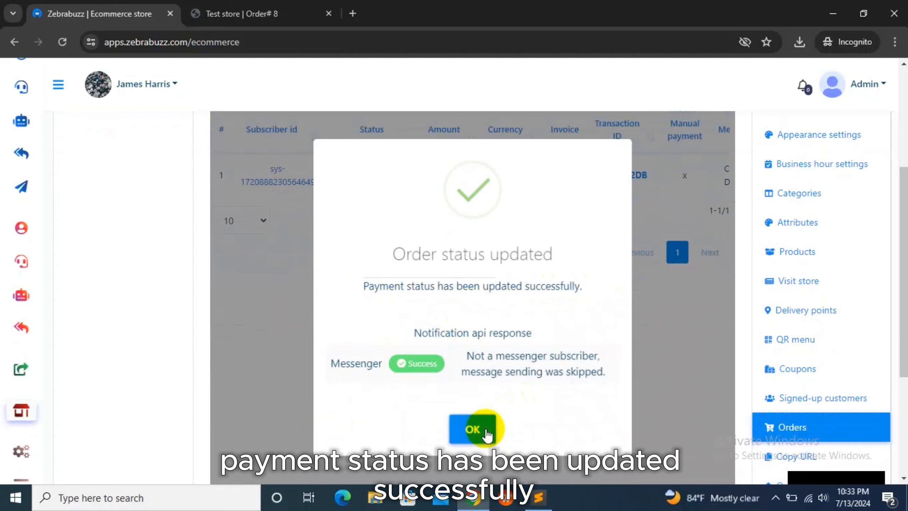
# Step: Go back to the customer's order page, reload it and check the order status
pyautogui.click(241, 14)
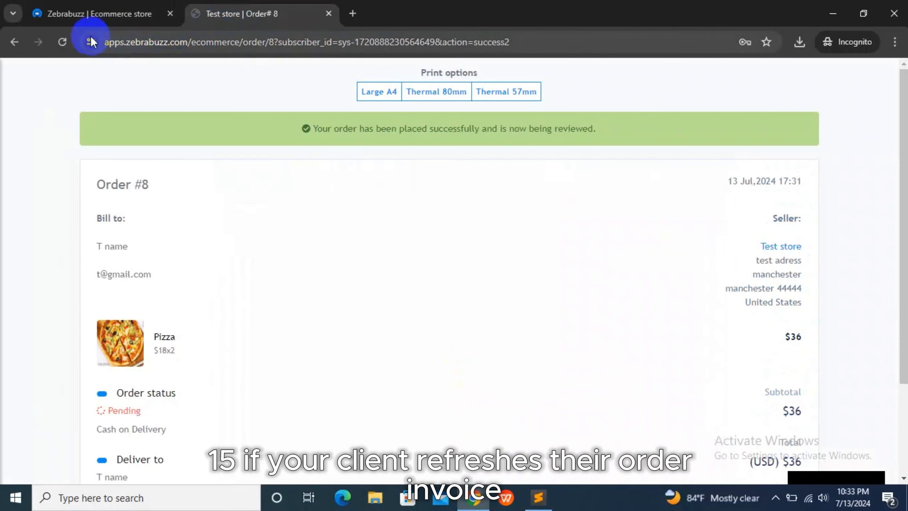
pyautogui.click(63, 41)
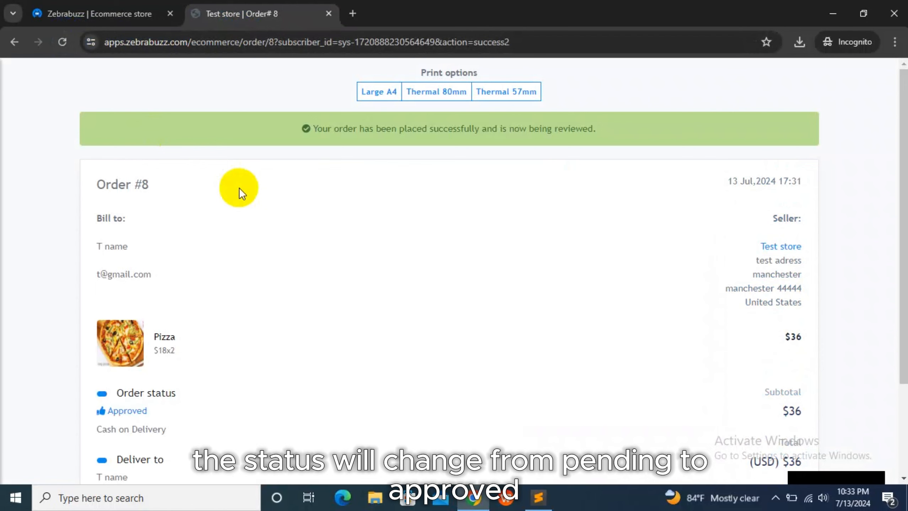
pyautogui.scroll(-3, 178, 322)
pyautogui.moveTo(98, 293); pyautogui.dragTo(210, 291)
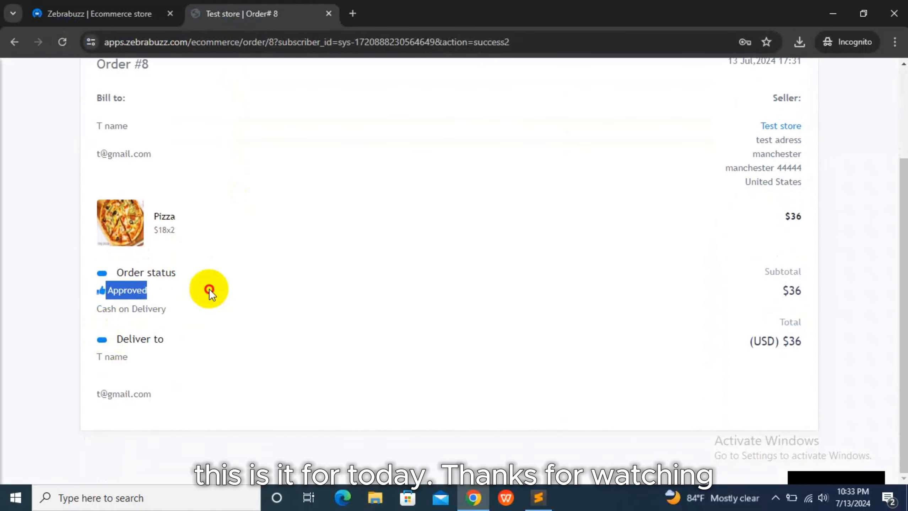
pyautogui.click(279, 275)
pyautogui.scroll(3, 288, 251)
pyautogui.scroll(-3, 297, 252)
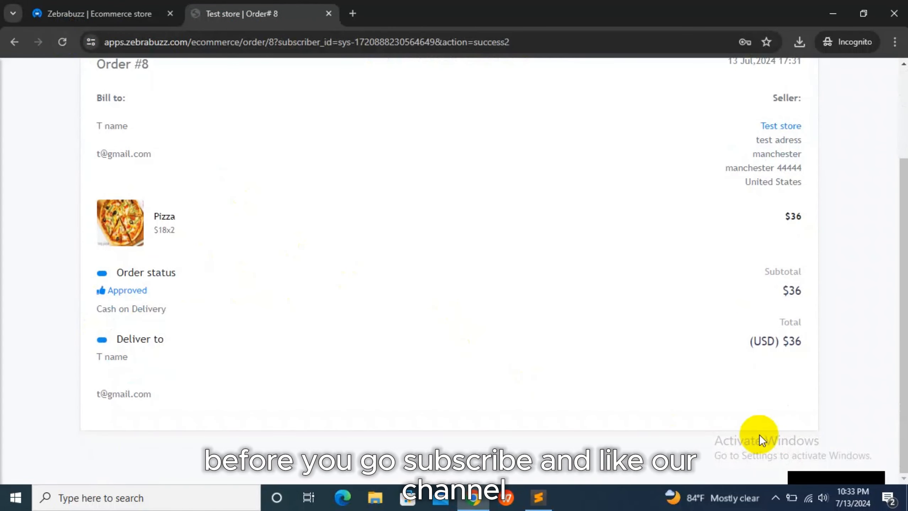